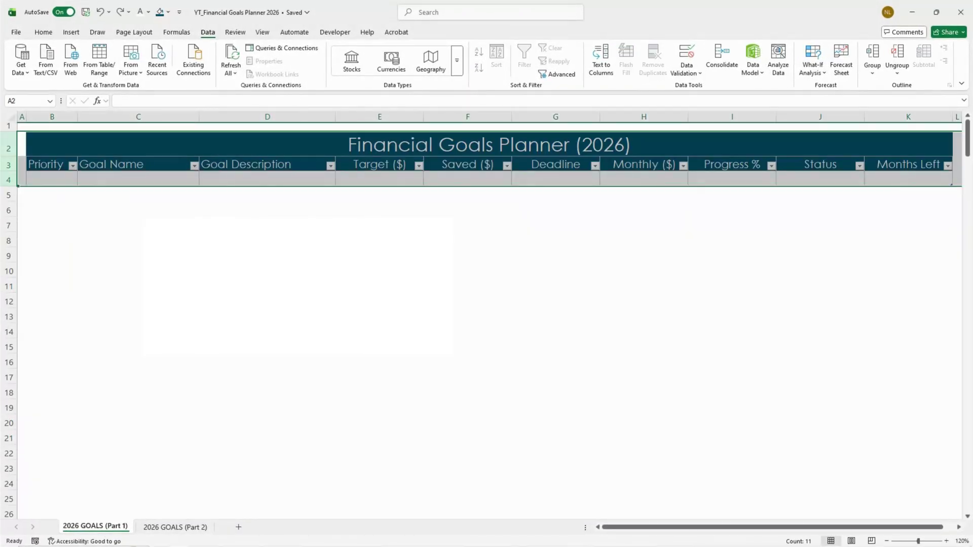
- Reveal the planner's title and headers, then goal rows from Emergency Fund through Home Emergencies
{"action": "type", "text": "5\tEmergency Fund\t3 mo. Expenses\t$ 3,000.00\t$ 1,800.00\t11/30/2026\t$ 100.00\t60%\tIn Progress\t12"}
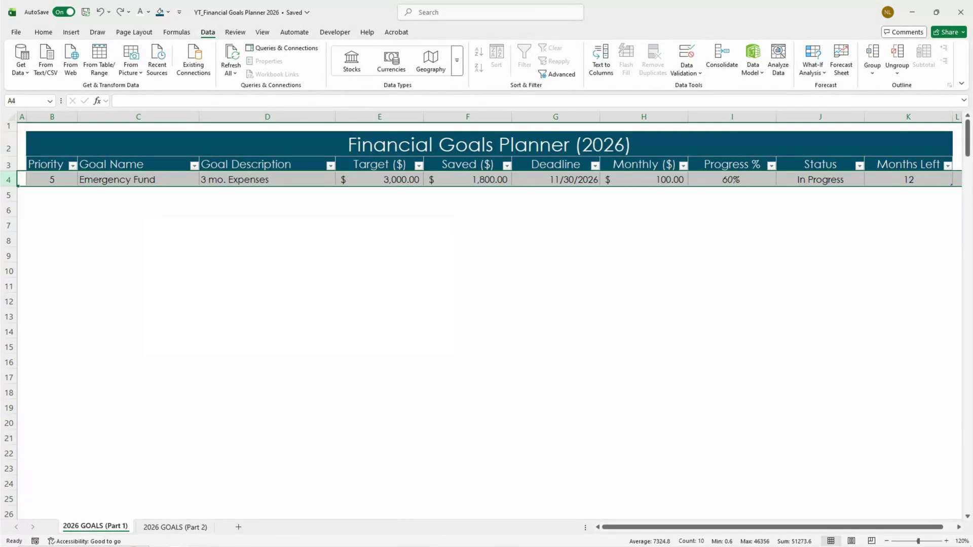
{"action": "type", "text": "7\tVacation Fund\tFamily Trip\t$ 2,500.00\t$ 800.00\t8/15/2026\t$ 189.00\t32%\tIn Progress\t9"}
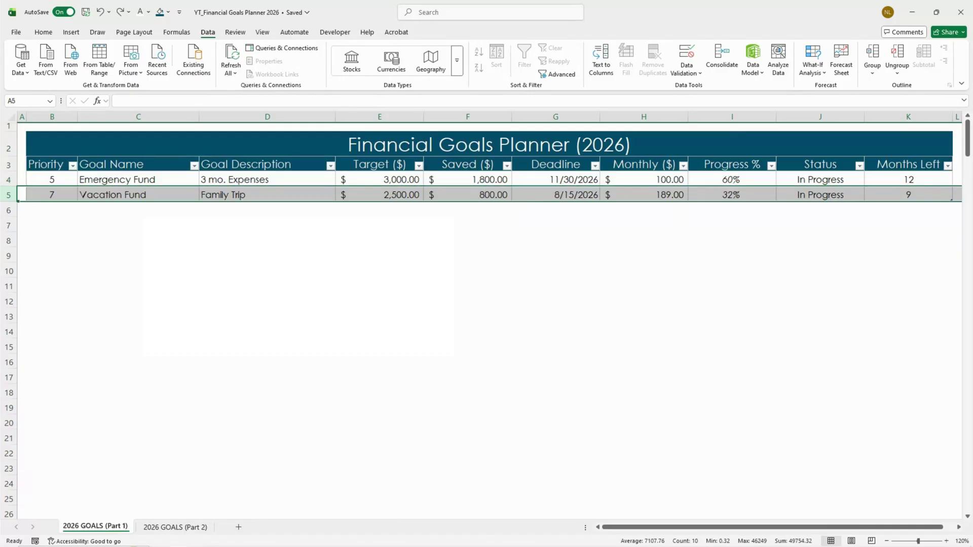
{"action": "type", "text": "9\tHome Upgrade\tNew appliance\t$ 1,200.00\t$ -\t4/30/2027\t$ 71.00\t0%\tPlanned\t17"}
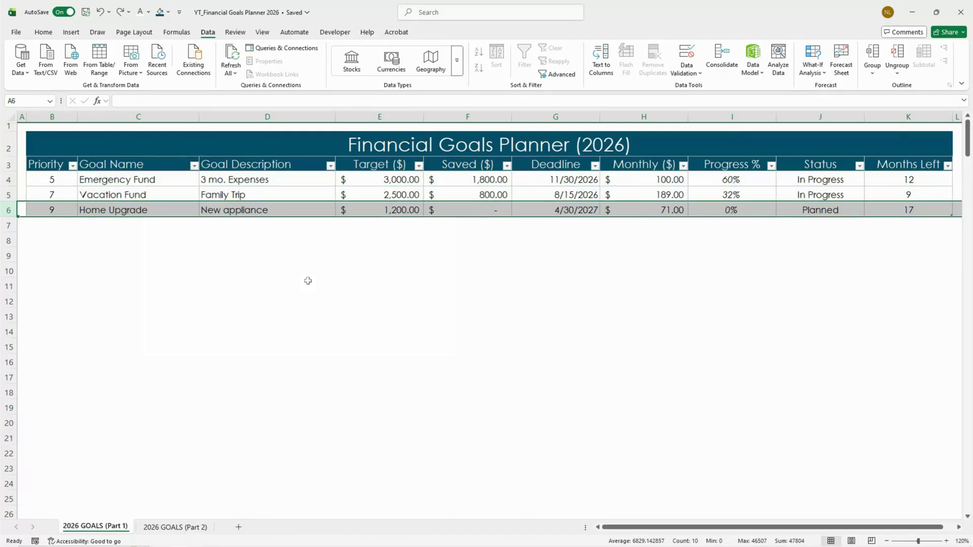
{"action": "type", "text": "1\tCar Maintenance\tTires\t$ 800.00\t$ 800.00\t11/1/2025\t\t100%\tAchieved!\t0"}
{"action": "type", "text": "4\tNew Laptop\tReplace for College\t$ 1,000.00\t$ 200.00\t8/1/2026\t$ 89.00\t20%\tIn Progress\t9"}
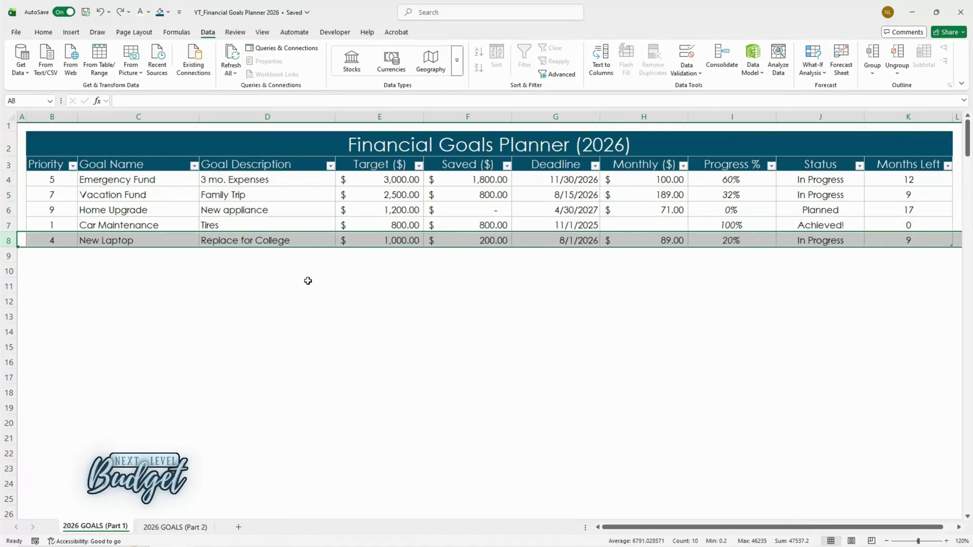
{"action": "type", "text": "3\tChristmas Fund\tGifts & Travel\t$ 1,500.00\t$ -\t12/1/2026\t$ 115.00\t0%\tPlanned\t13"}
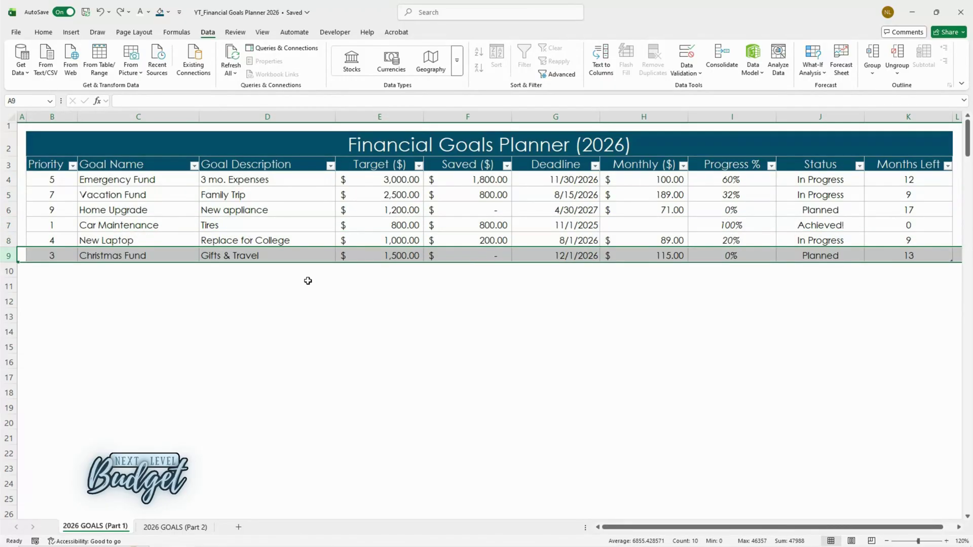
{"action": "type", "text": "2\tCredit Card Payoff\tPay off debt\t$ 2,000.00\t$ 600.00\t9/1/2026\t$ 140.00\t30%\tIn Progress\t10"}
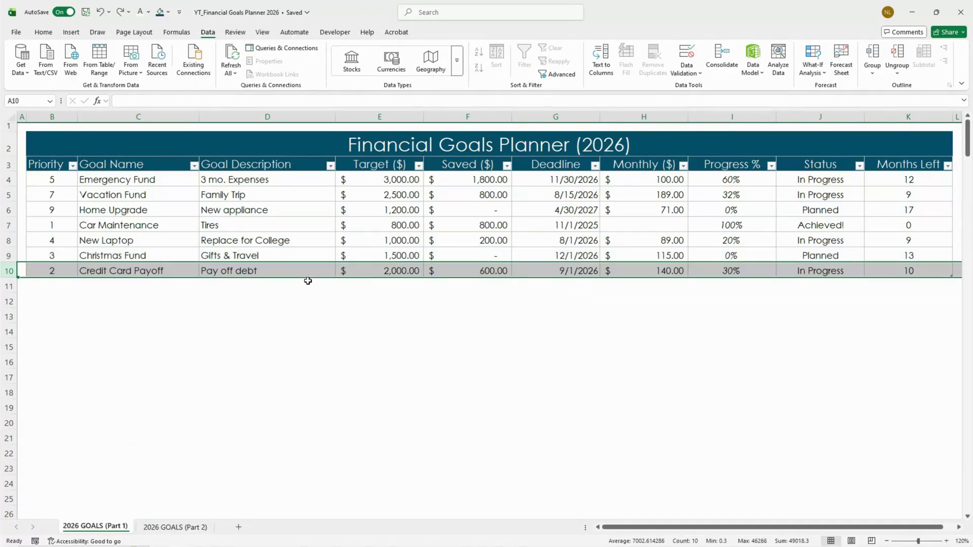
{"action": "type", "text": "8\tHome Emergencies\tUnexpected repairs\t$ 1,800.00\t$ 200.00\t8/1/2025\t\t11%\tRePlan\t-3"}
{"action": "type", "text": "6\tHealth Savings\tDeductible & Medical bills\t$ 1,200.00\t$ 300.00\t5/1/2026\t$ 150.00\t25%\tIn Progress\t6"}
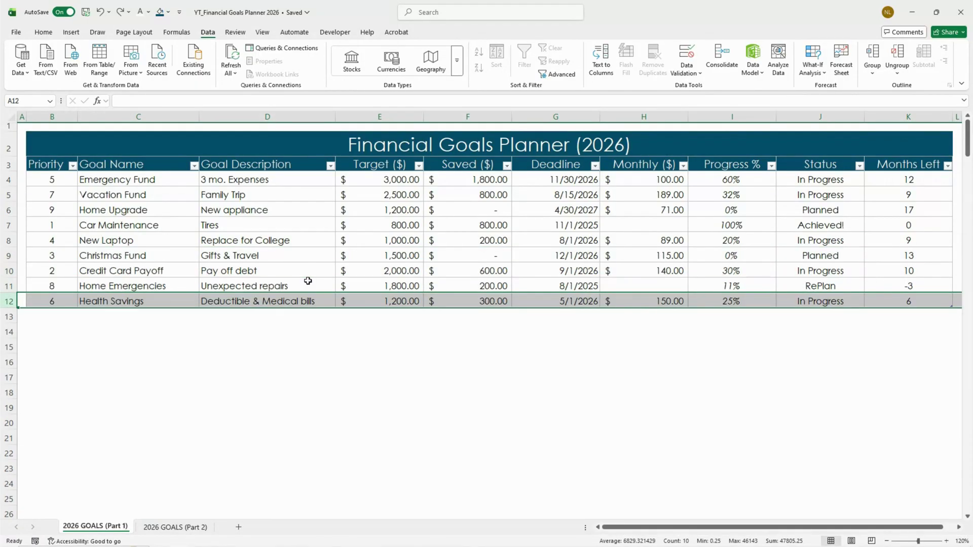
{"action": "type", "text": "10\tRetirement\tBuild 401k contribution\t$ 6,000.00\t$ -\t12/31/2026\t$ 462.00\t0%\tPlanned\t13"}
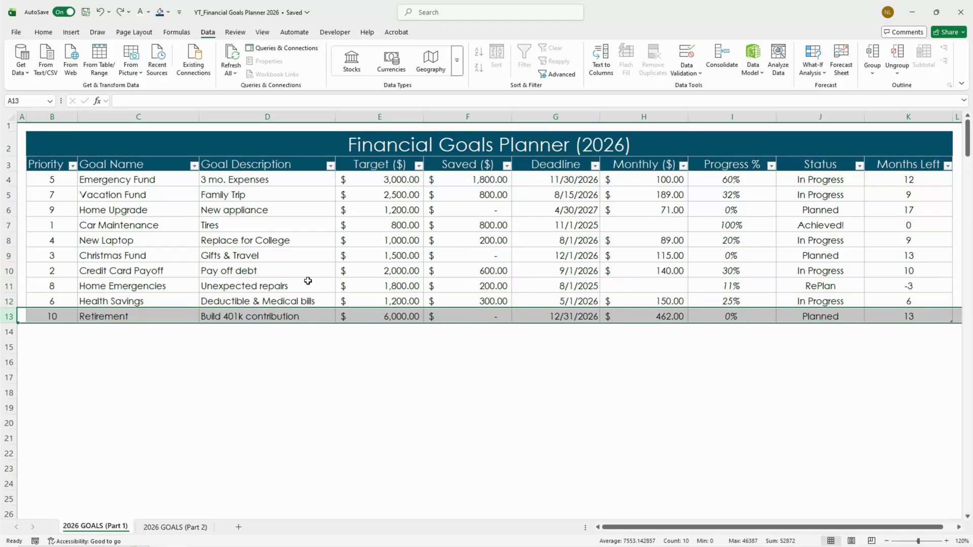
- On the 2026 GOALS (Part 2) sheet, set Saved to 1000, 200 and 1200 in F4:F6
{"action": "left_click", "coordinate": [468, 509]}
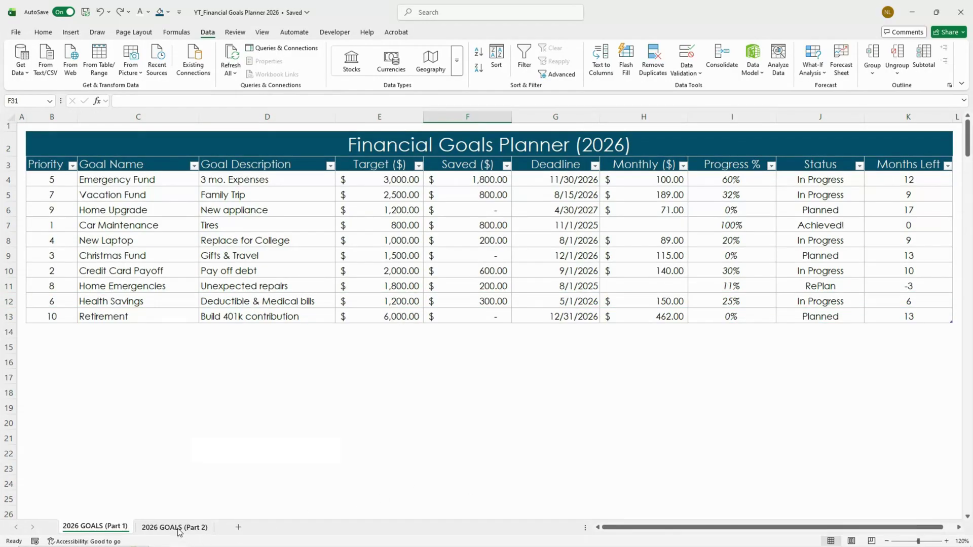
{"action": "left_click", "coordinate": [178, 529]}
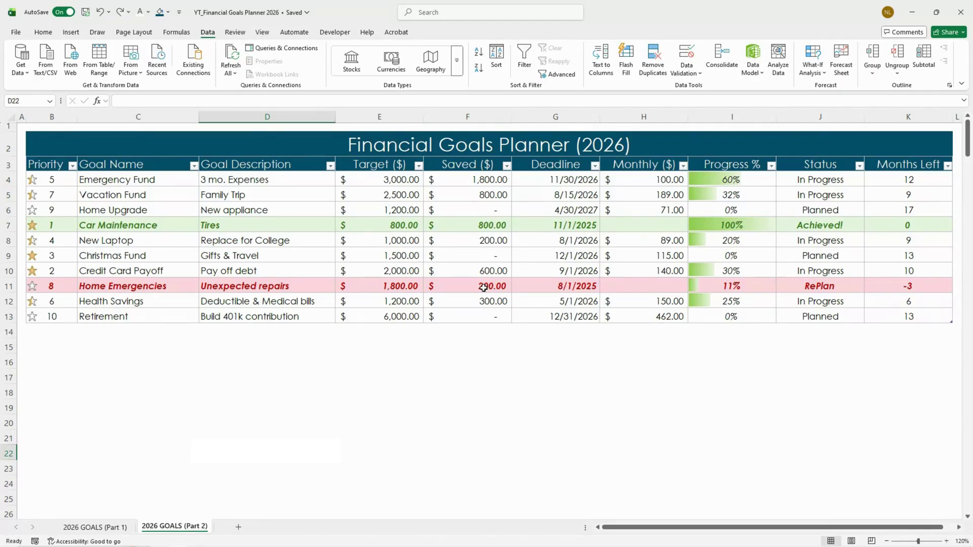
{"action": "left_click", "coordinate": [469, 179]}
{"action": "type", "text": "1000"}
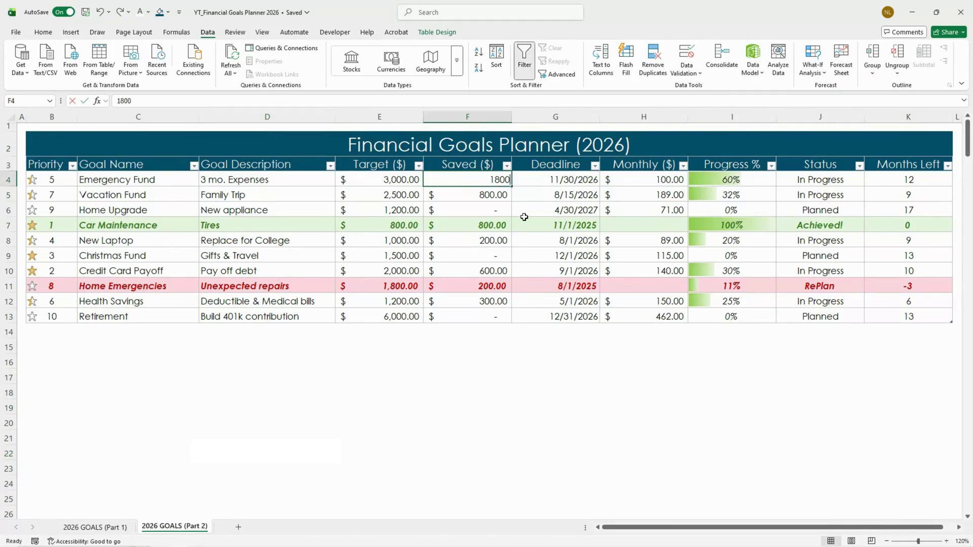
{"action": "key", "text": "Return"}
{"action": "type", "text": "200"}
{"action": "key", "text": "Return"}
{"action": "type", "text": "1200"}
{"action": "key", "text": "Return"}
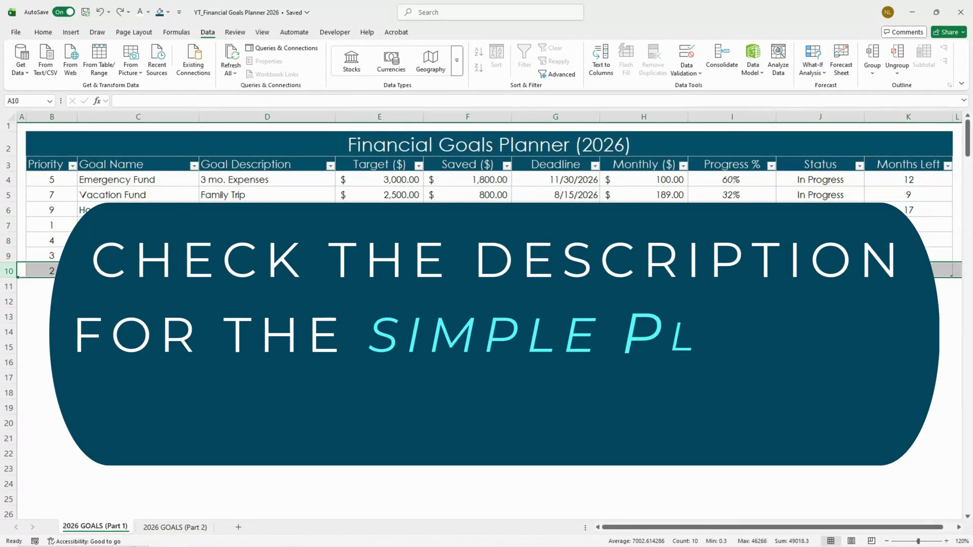
- Select four lower rows in turn by their row headers
{"action": "left_click", "coordinate": [9, 271]}
{"action": "left_click", "coordinate": [8, 287]}
{"action": "left_click", "coordinate": [8, 302]}
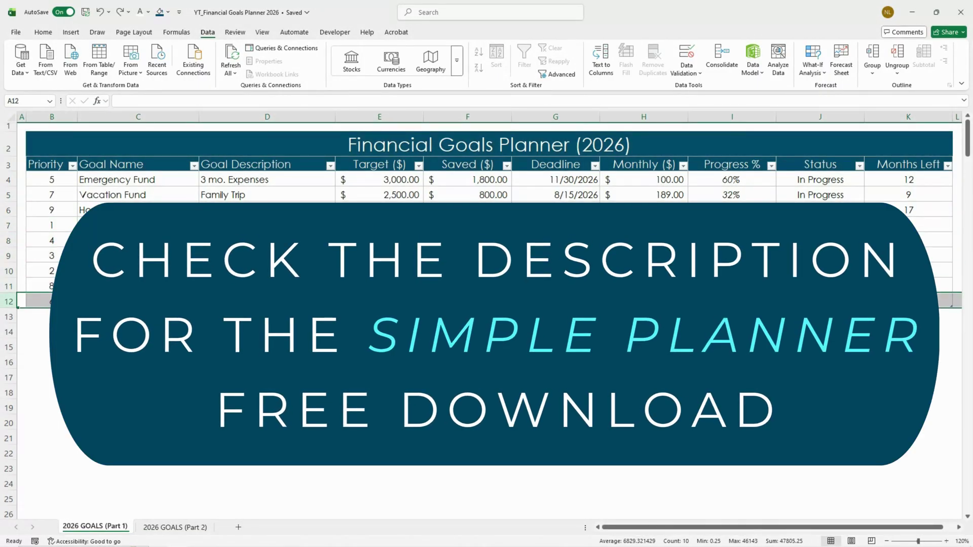
{"action": "left_click", "coordinate": [9, 316]}
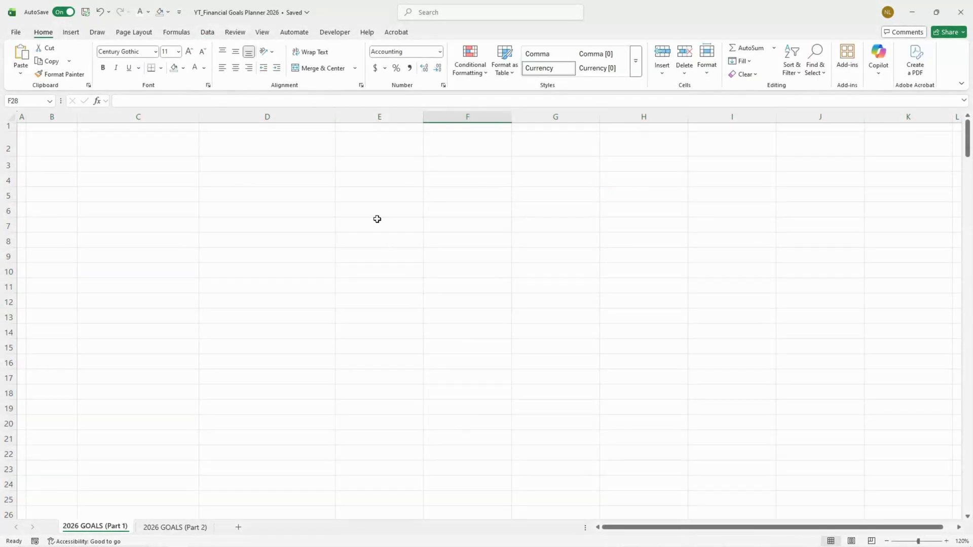
- Enter the title 'Financial Goals PLanner (2026)' in cell B2
{"action": "left_click", "coordinate": [56, 138]}
{"action": "type", "text": "F"}
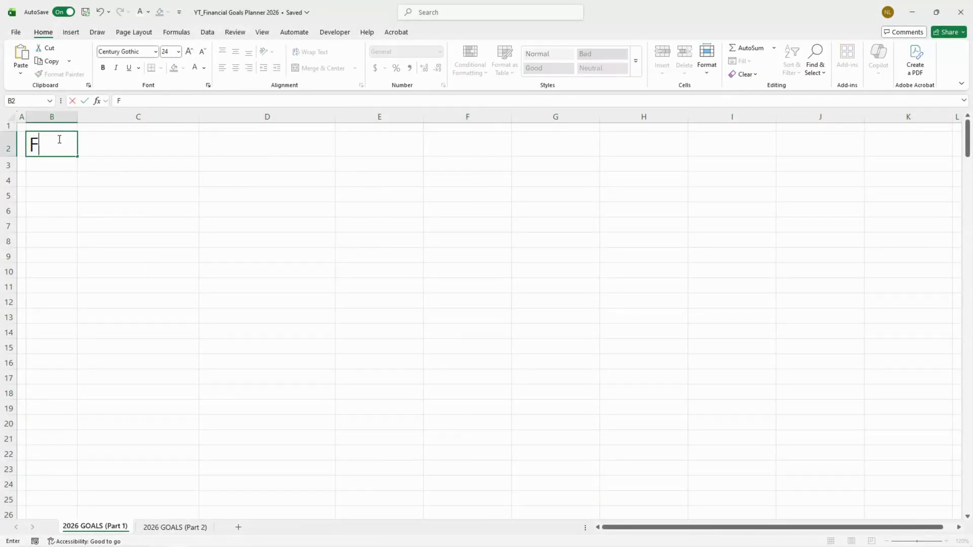
{"action": "type", "text": "inancial Goals P"}
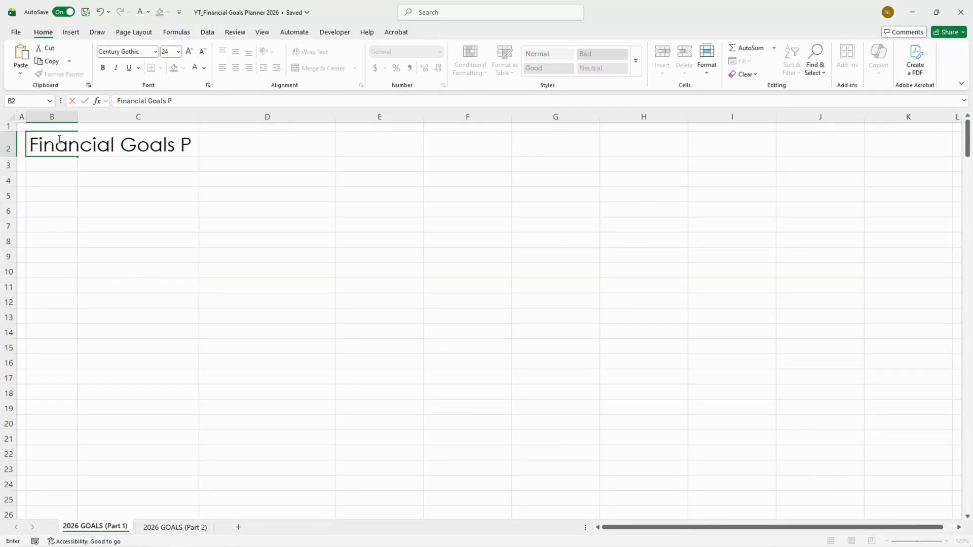
{"action": "type", "text": "Lanner (2026)"}
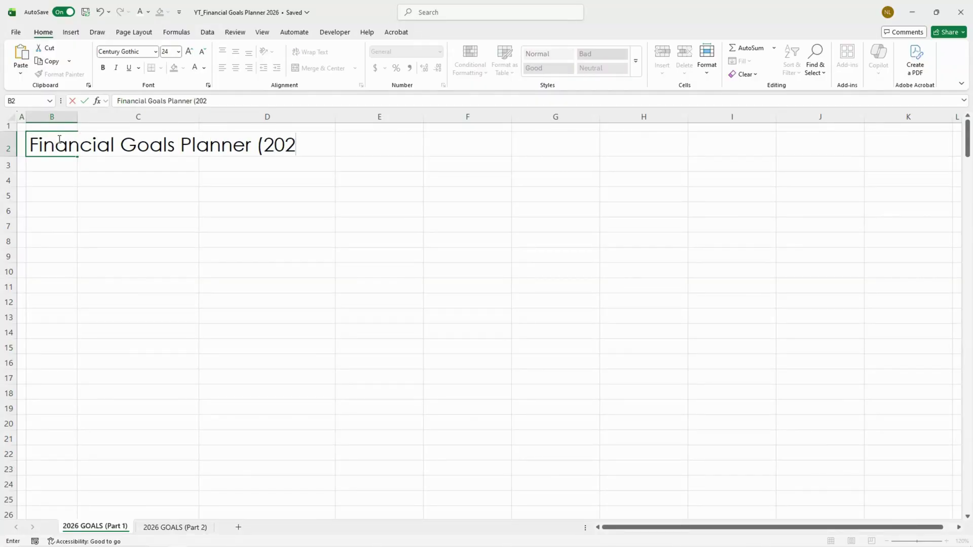
{"action": "left_click", "coordinate": [287, 182]}
- Merge and centre the title across B2:K2 with a dark teal fill and white text
{"action": "left_click_drag", "start_coordinate": [56, 144], "coordinate": [912, 145]}
{"action": "left_click", "coordinate": [317, 70]}
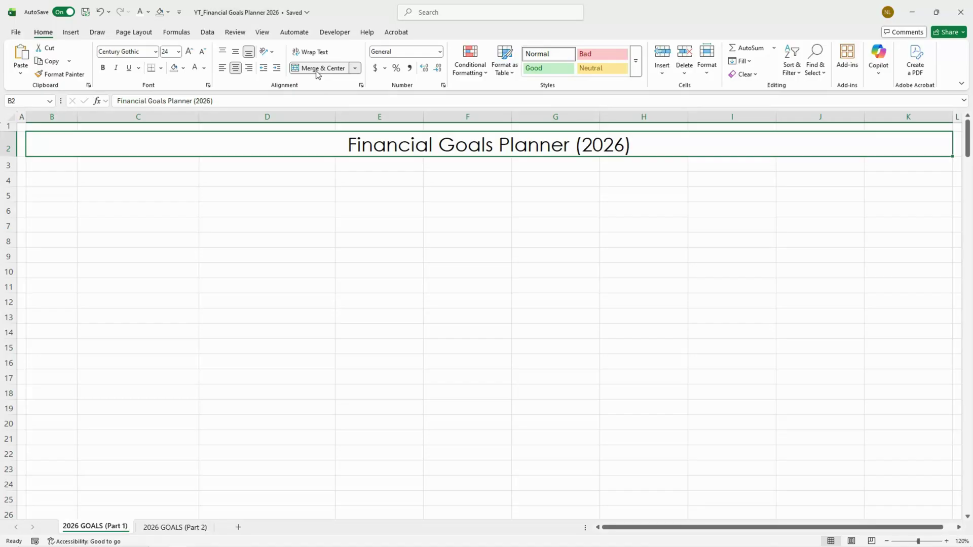
{"action": "left_click", "coordinate": [183, 68]}
{"action": "left_click", "coordinate": [275, 164]}
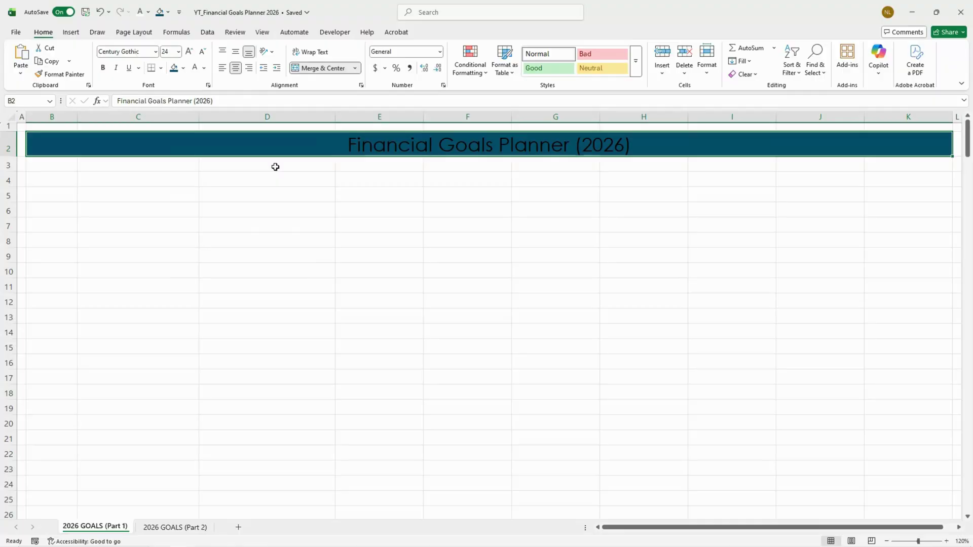
{"action": "left_click", "coordinate": [197, 72]}
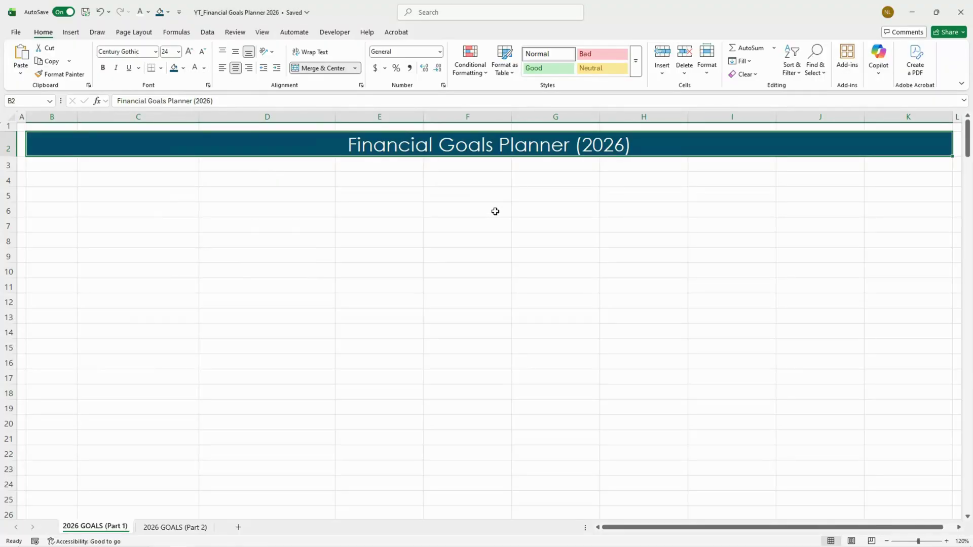
- Enter headings Priority, Goal Name, Goal Description and Target ($) in B3:E3
{"action": "left_click", "coordinate": [64, 168]}
{"action": "type", "text": "P"}
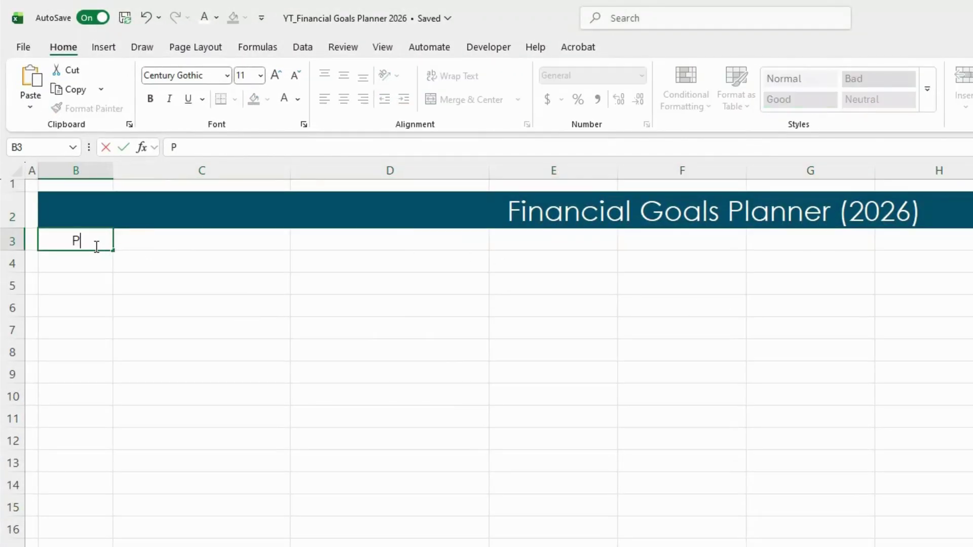
{"action": "type", "text": "riority"}
{"action": "key", "text": "Tab"}
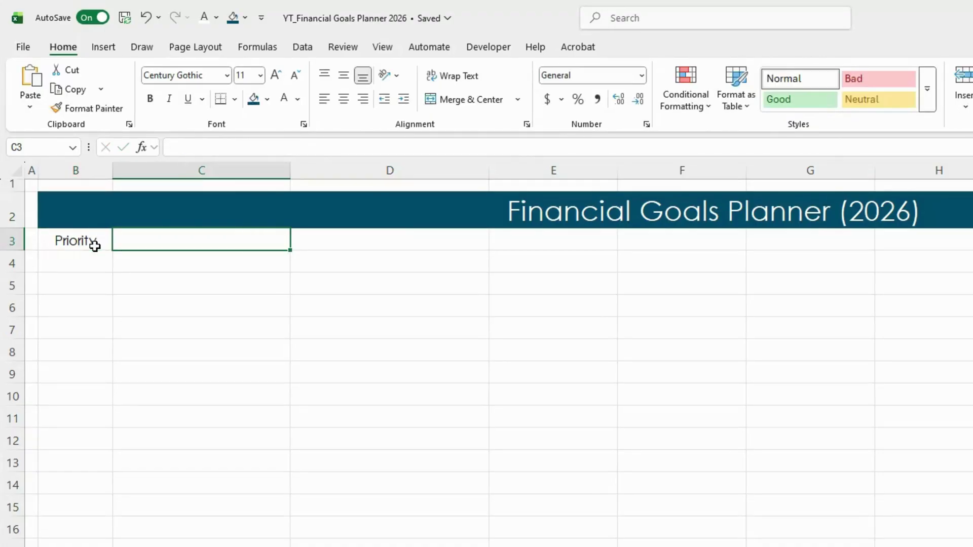
{"action": "type", "text": "Goal Name"}
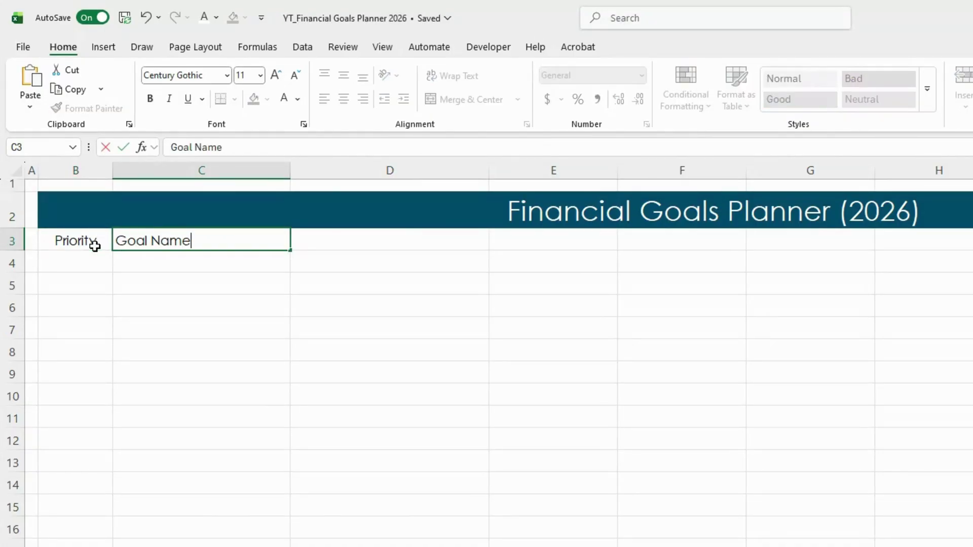
{"action": "key", "text": "Tab"}
{"action": "type", "text": "Goa"}
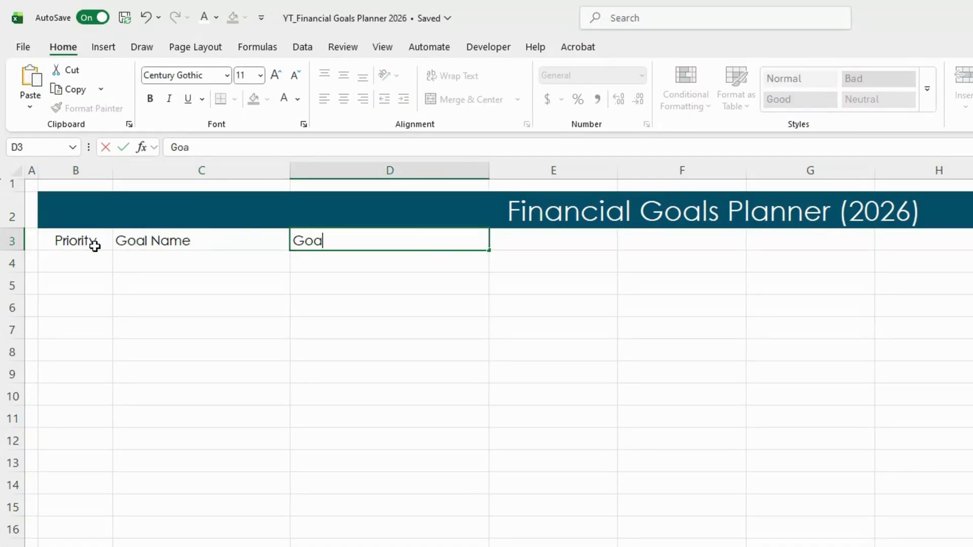
{"action": "type", "text": "l Description"}
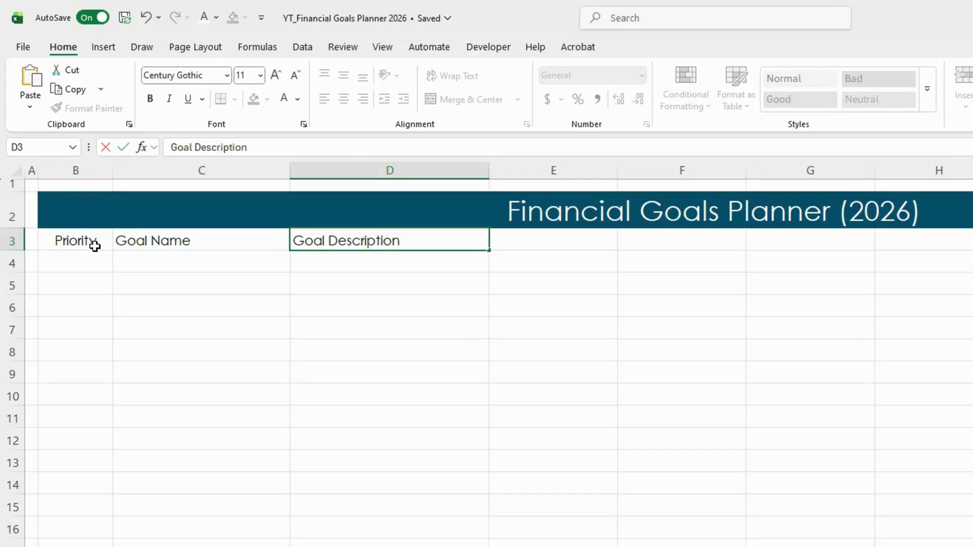
{"action": "key", "text": "Tab"}
{"action": "type", "text": "Targe"}
{"action": "type", "text": "t (4"}
{"action": "type", "text": ")"}
{"action": "key", "text": "BackSpace"}
{"action": "key", "text": "BackSpace"}
{"action": "type", "text": "$)"}
{"action": "key", "text": "Tab"}
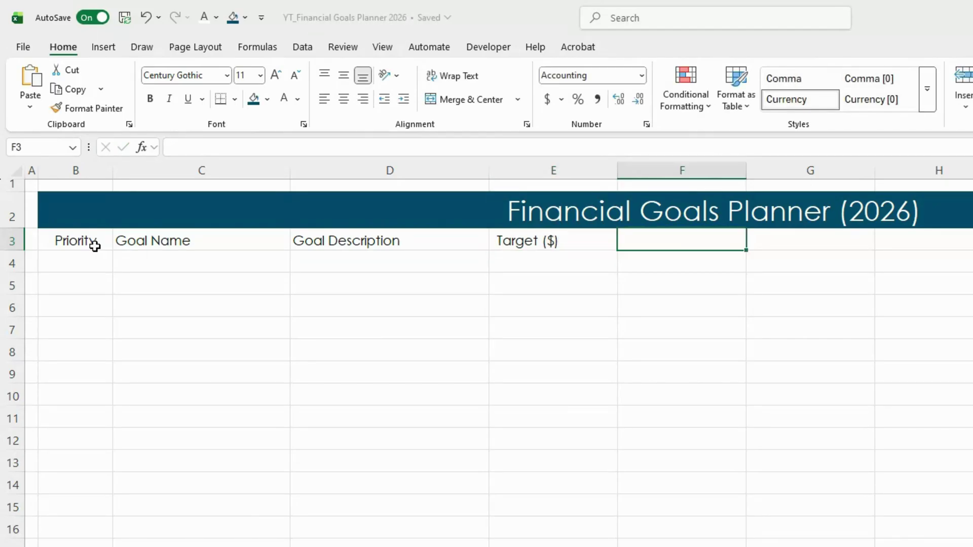
- Enter headings Saved ($), Deadline, Monthly ($), Progress %, Status and Months Left in F3:K3
{"action": "type", "text": "Saved ($)"}
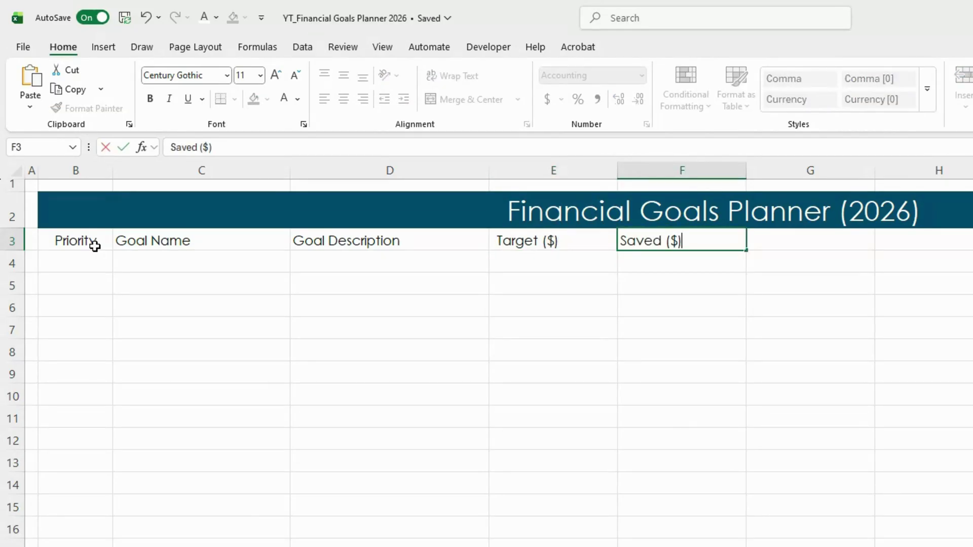
{"action": "key", "text": "Tab"}
{"action": "type", "text": "Dea"}
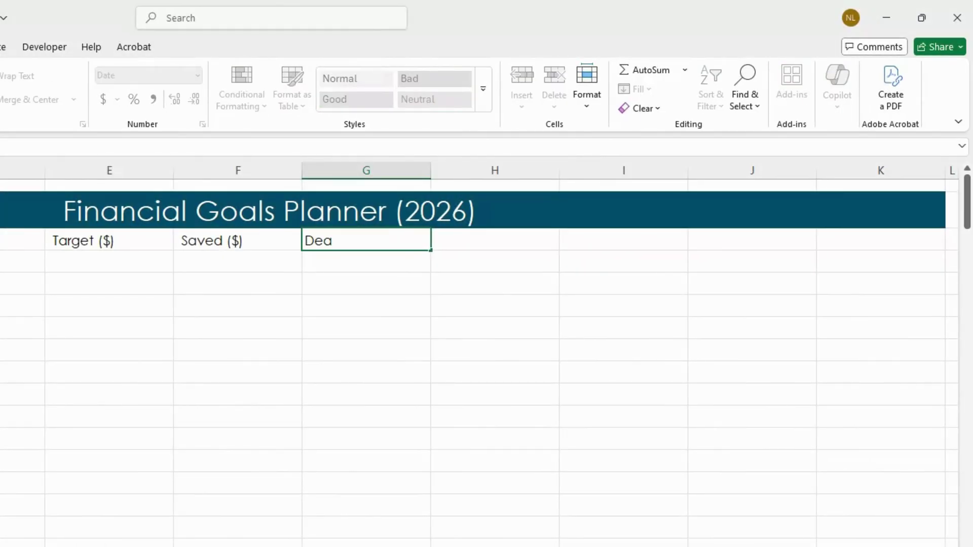
{"action": "type", "text": "dline"}
{"action": "key", "text": "Tab"}
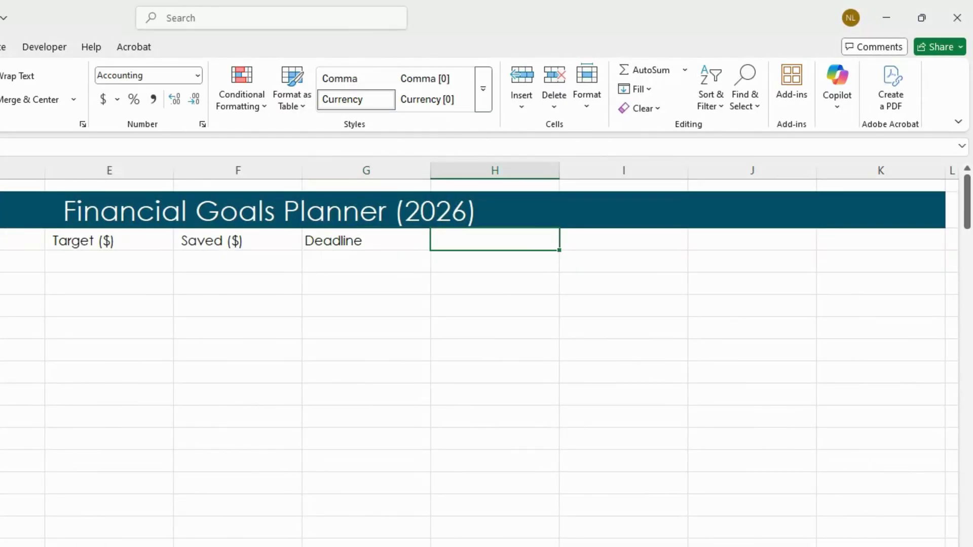
{"action": "type", "text": "Monthly ($)"}
{"action": "key", "text": "Tab"}
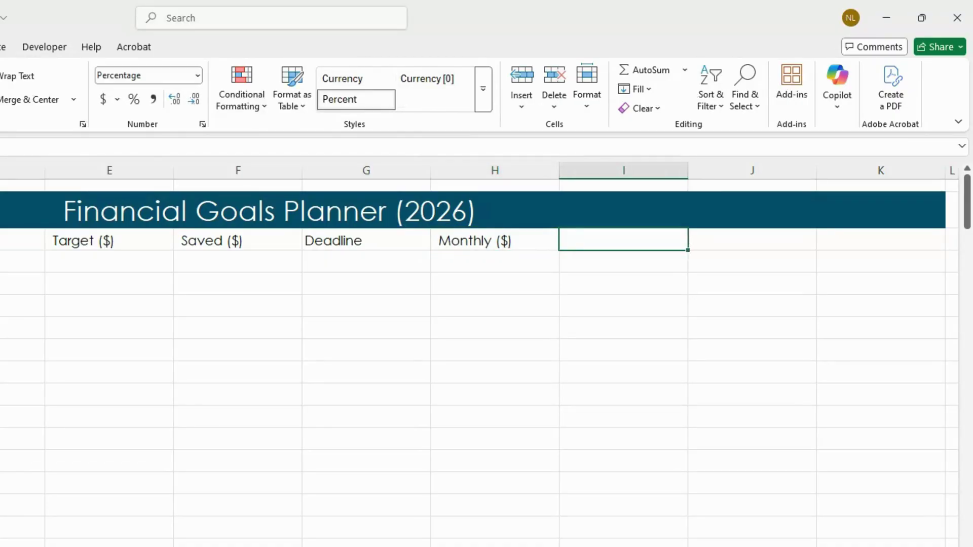
{"action": "type", "text": "Prog"}
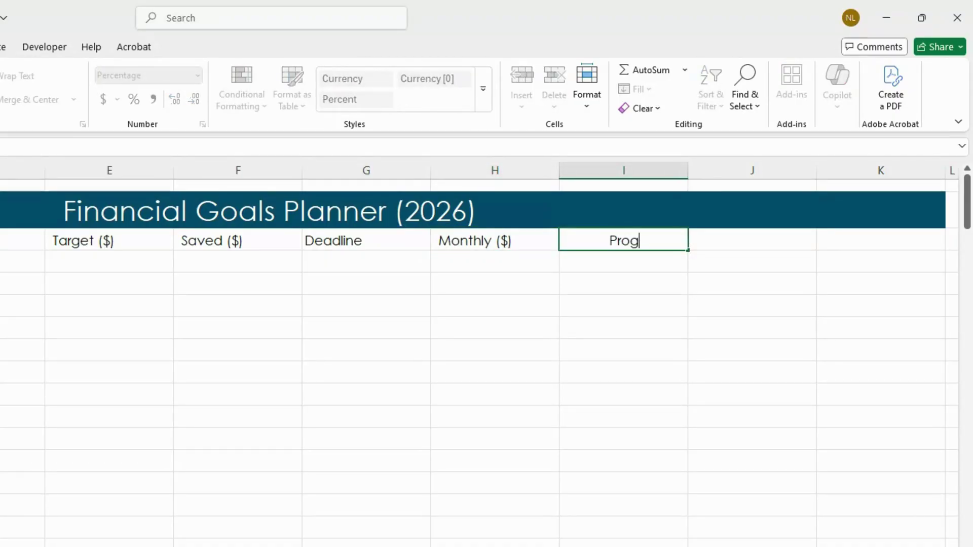
{"action": "type", "text": "ress %"}
{"action": "key", "text": "Tab"}
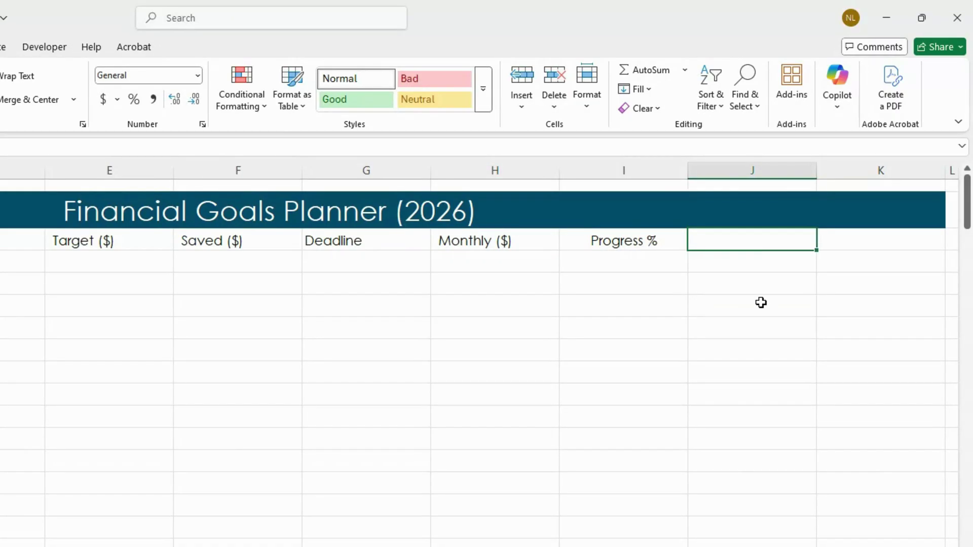
{"action": "type", "text": "Status"}
{"action": "key", "text": "Tab"}
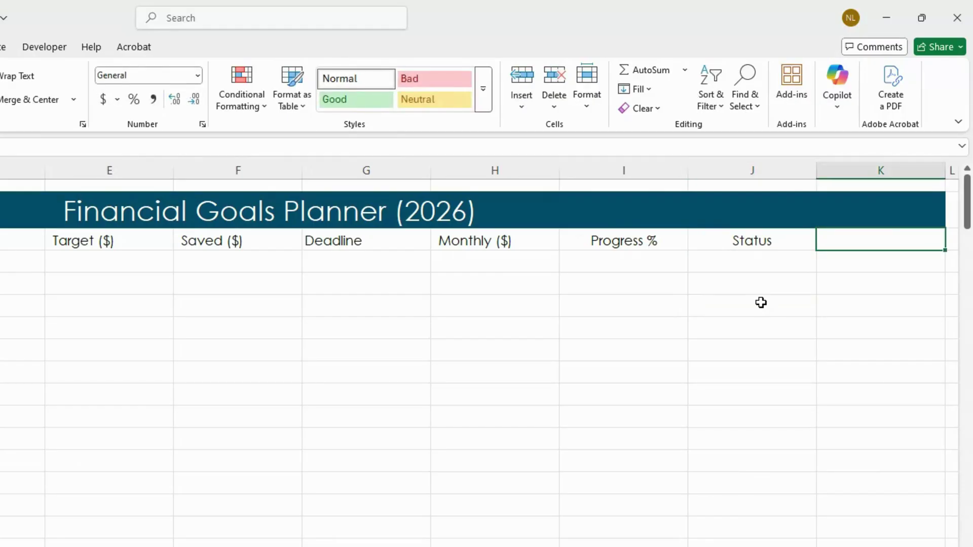
{"action": "type", "text": "Months Left"}
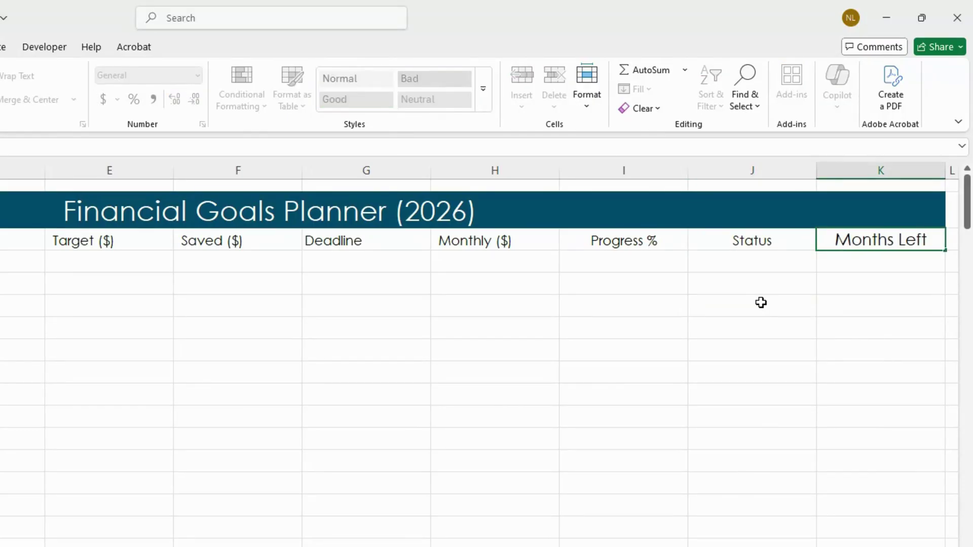
{"action": "left_click", "coordinate": [762, 302]}
- Give headers B3:K3 a dark teal fill with white 14-pt text
{"action": "left_click", "coordinate": [778, 240]}
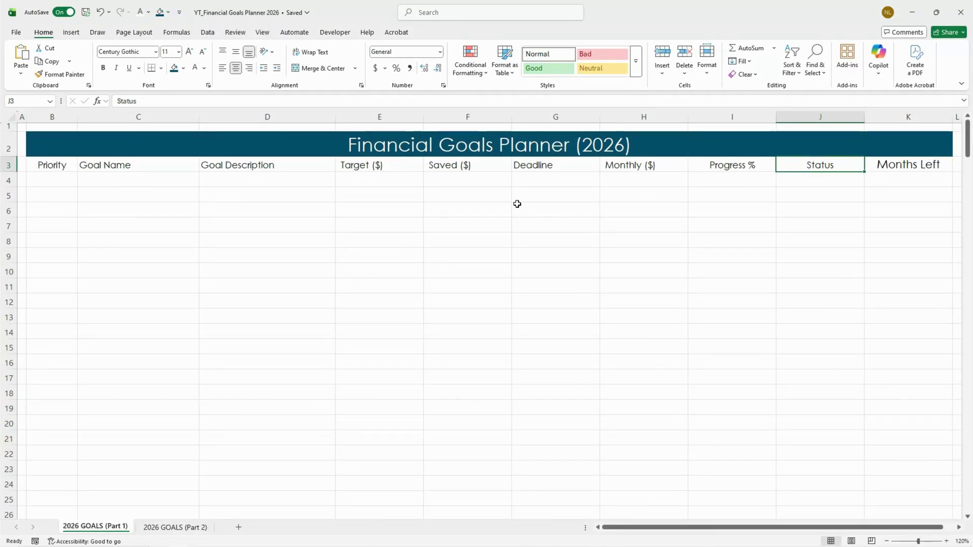
{"action": "left_click_drag", "start_coordinate": [35, 164], "coordinate": [892, 164]}
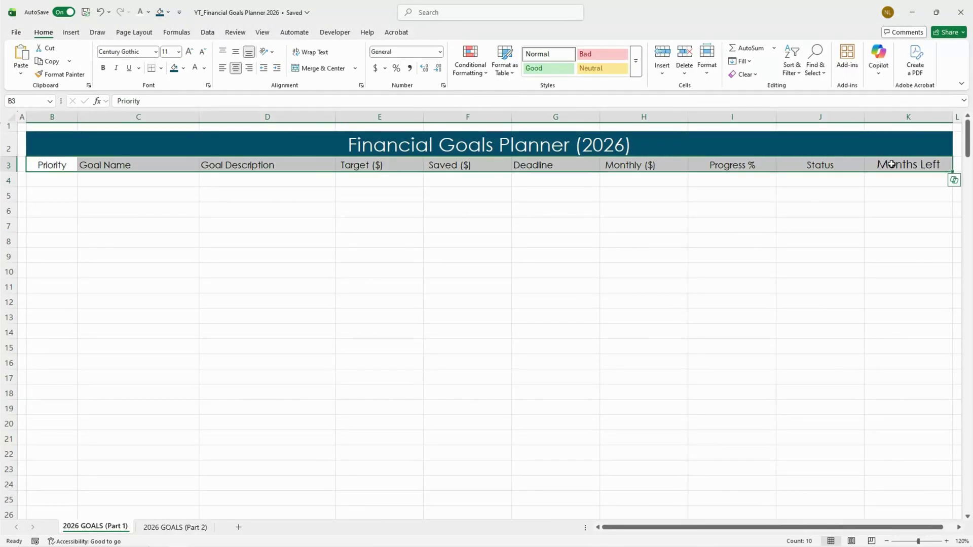
{"action": "left_click", "coordinate": [175, 68]}
{"action": "left_click", "coordinate": [195, 68]}
{"action": "left_click", "coordinate": [179, 52]}
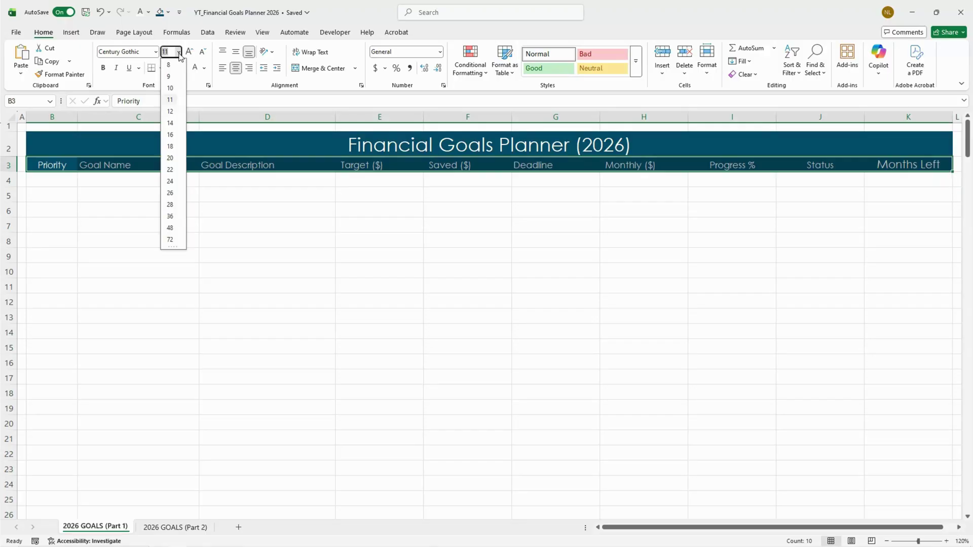
{"action": "left_click", "coordinate": [170, 124]}
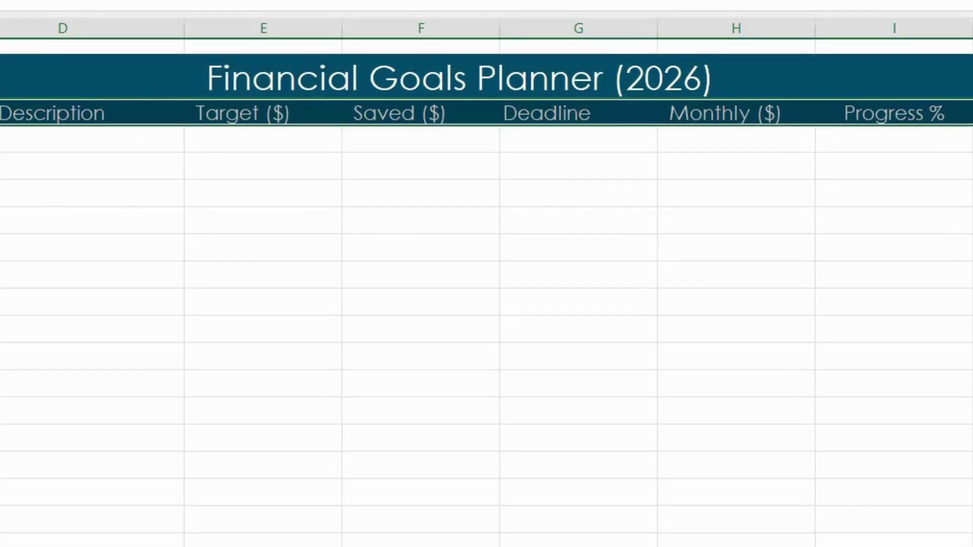
- Convert B3:K3 into an Excel table with 'My table has headers' ticked
{"action": "key", "text": "ctrl+t"}
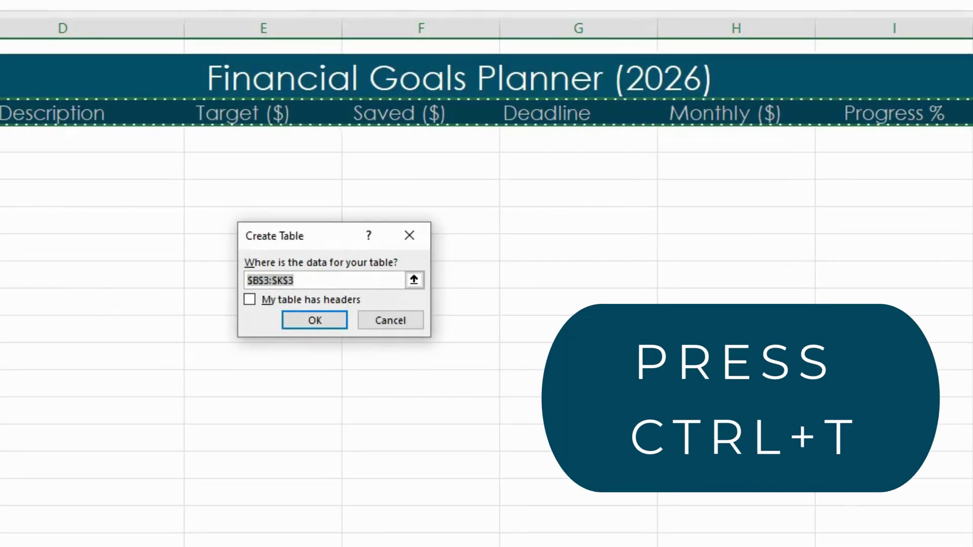
{"action": "left_click", "coordinate": [249, 301]}
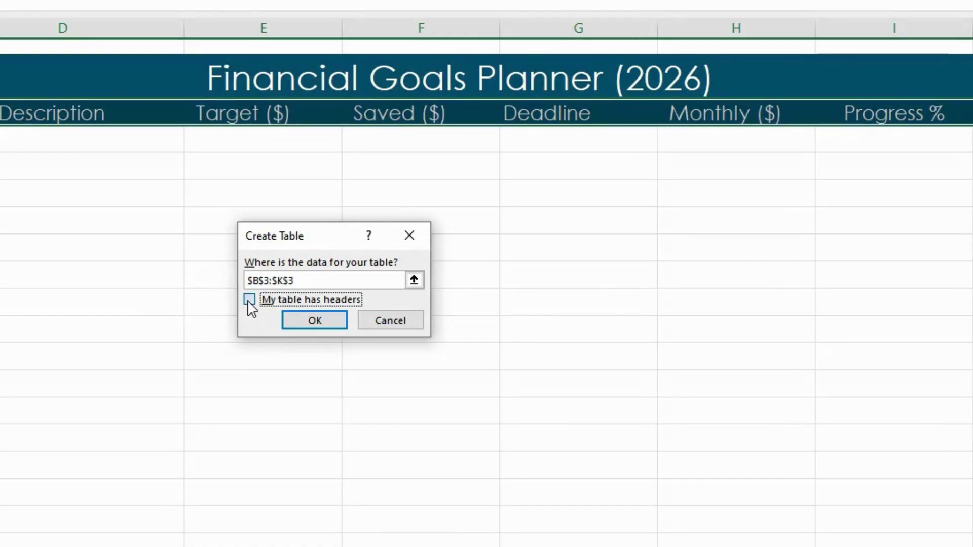
{"action": "left_click", "coordinate": [317, 321]}
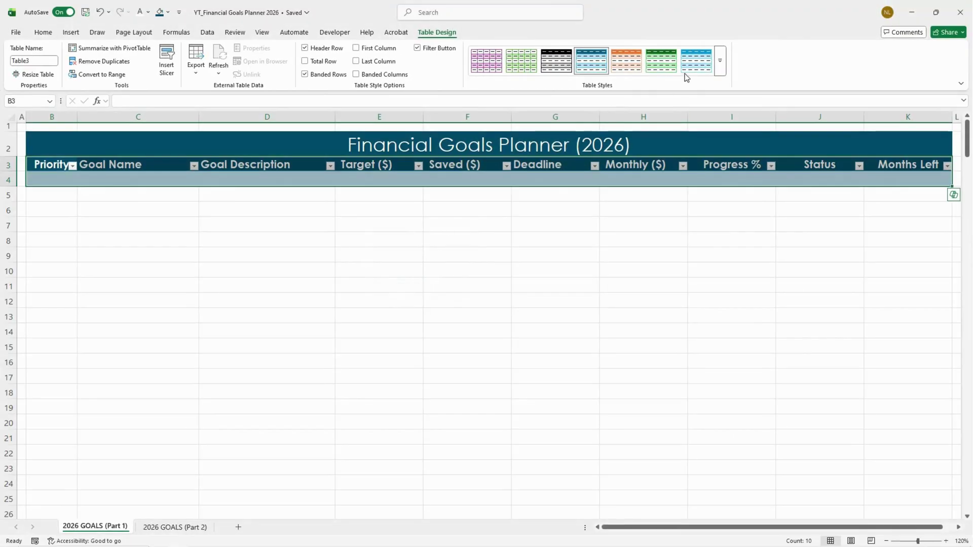
- Apply the custom plain style from the Table Styles gallery to the goals table
{"action": "left_click", "coordinate": [720, 65]}
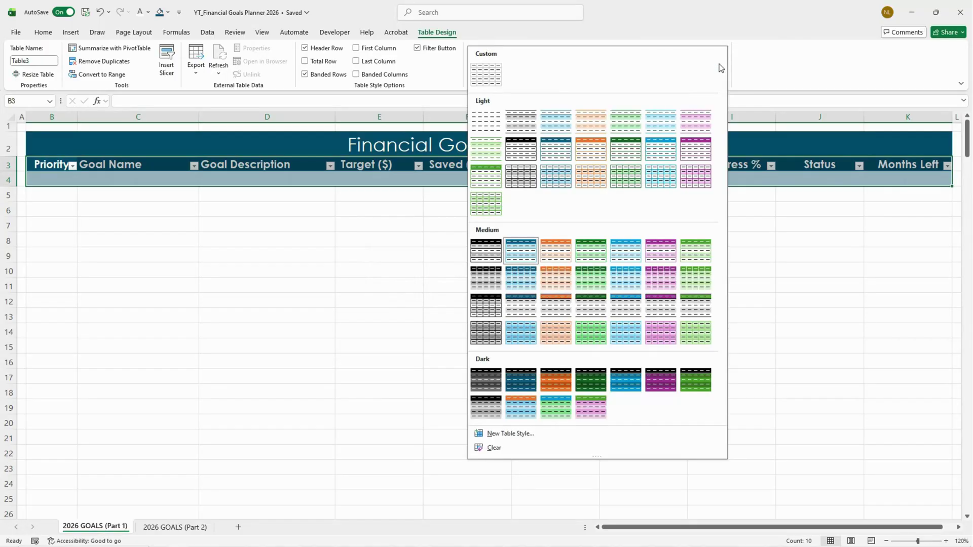
{"action": "left_click", "coordinate": [490, 77]}
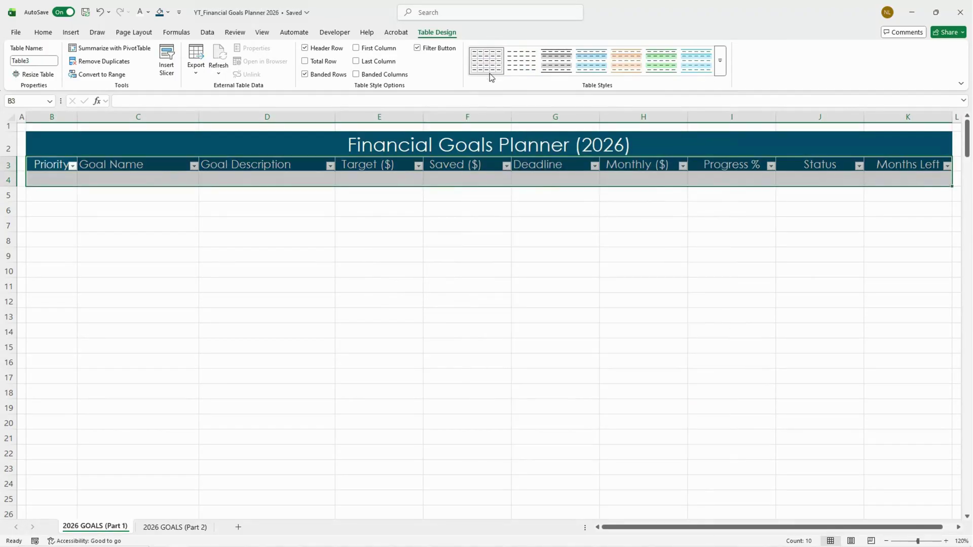
{"action": "left_click", "coordinate": [461, 245]}
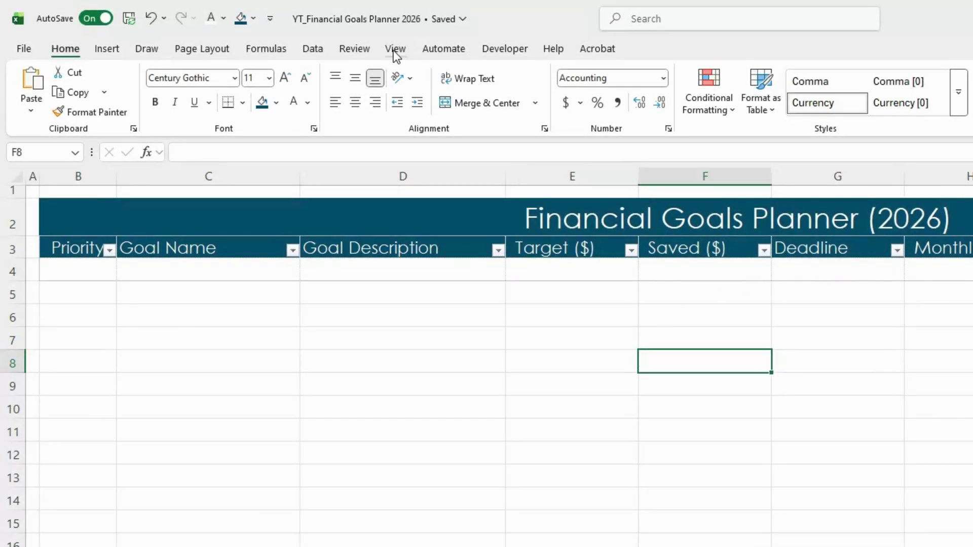
- Turn off gridlines on the Part 1 sheet
{"action": "left_click", "coordinate": [393, 51]}
{"action": "left_click", "coordinate": [446, 92]}
{"action": "left_click", "coordinate": [414, 443]}
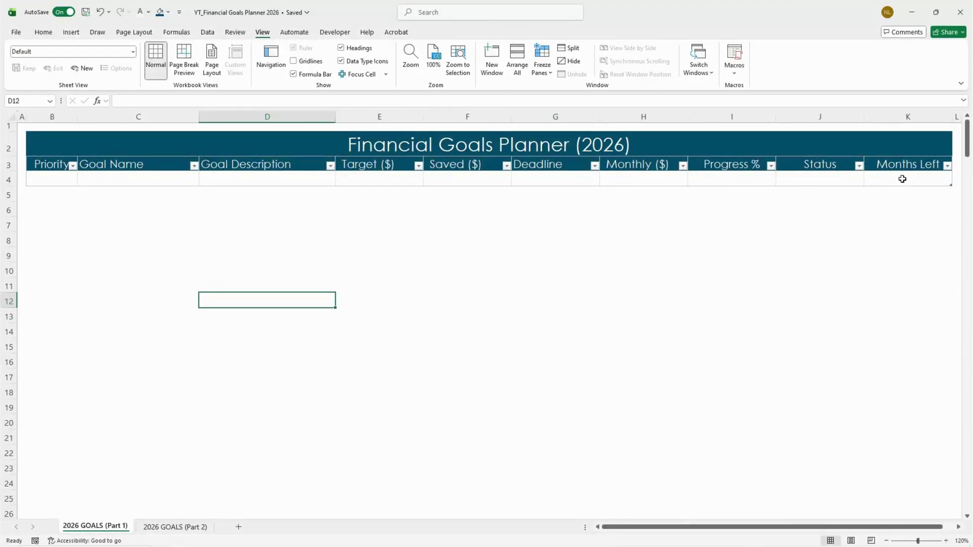
- Extend the table to row 13 and paste the ten goal names and descriptions into C4:D13
{"action": "left_click_drag", "start_coordinate": [951, 185], "coordinate": [948, 323]}
{"action": "left_click_drag", "start_coordinate": [138, 180], "coordinate": [138, 317]}
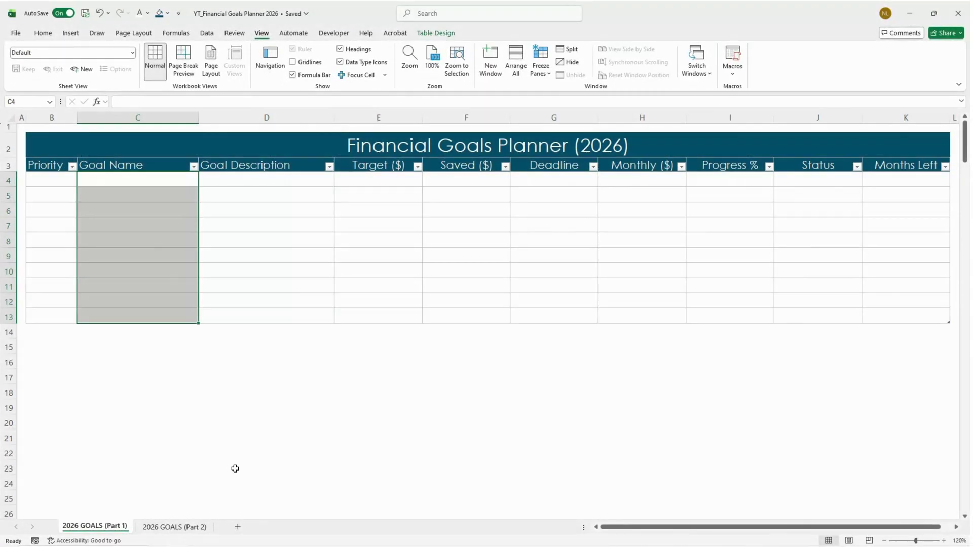
{"action": "type", "text": "Emergency Fund Vacation Fund Home Upgrade Car Maintenance New Laptop Christmas Fund Credit Card Payoff Home Emergencies Health Savings Retirement"}
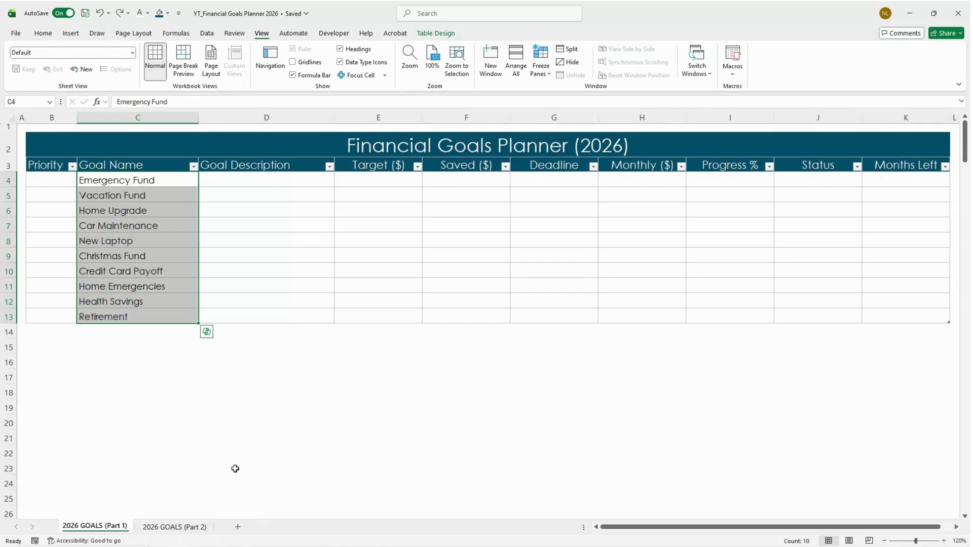
{"action": "key", "text": "Right"}
{"action": "type", "text": "3 mo. Expenses Family Trip New appliance Tires Replace for College Gifts & Travel Pay off debt Unexpected repairs Deductible & Medical bills Build 401k contribution"}
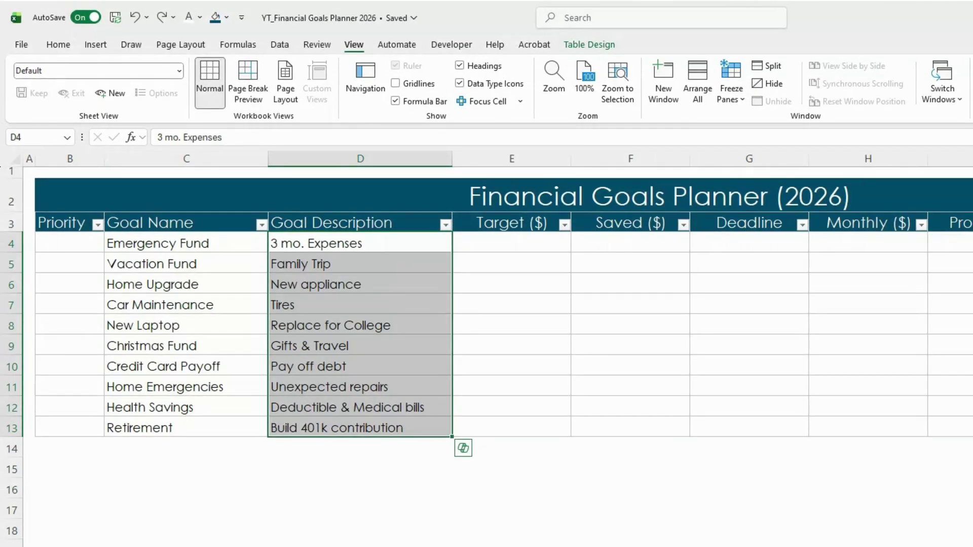
- Turn on Focus Cell highlighting and review goals like Emergency Fund and Car Maintenance
{"action": "left_click", "coordinate": [488, 101]}
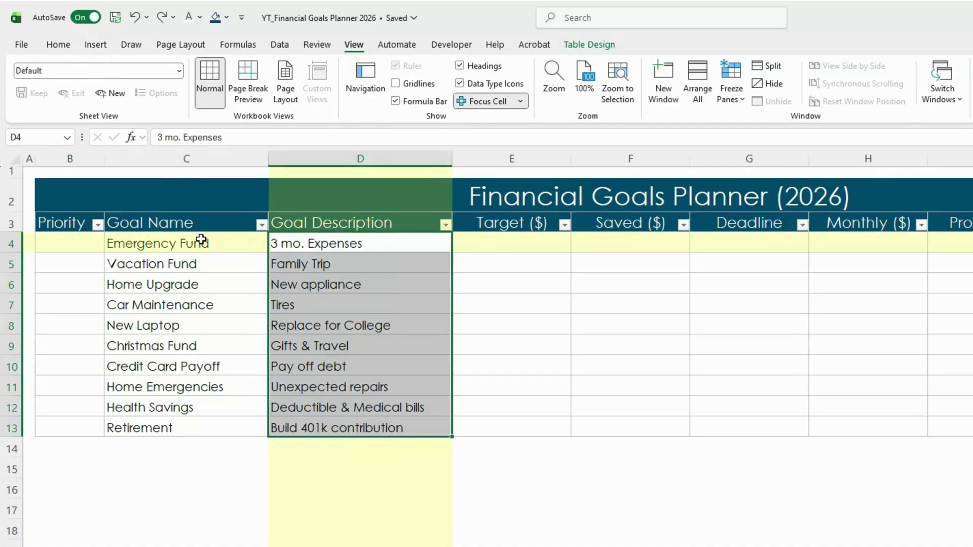
{"action": "left_click", "coordinate": [195, 259]}
{"action": "left_click", "coordinate": [233, 244]}
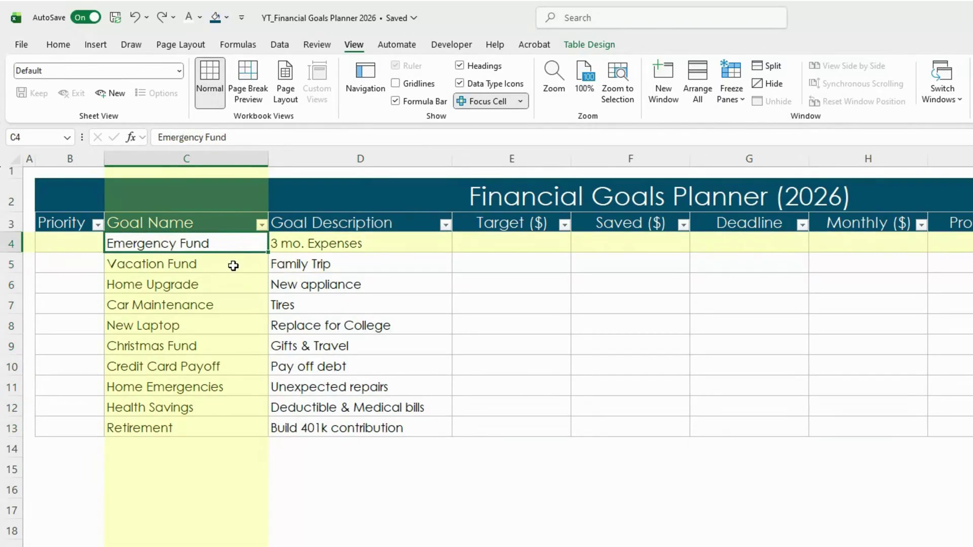
{"action": "left_click", "coordinate": [233, 269]}
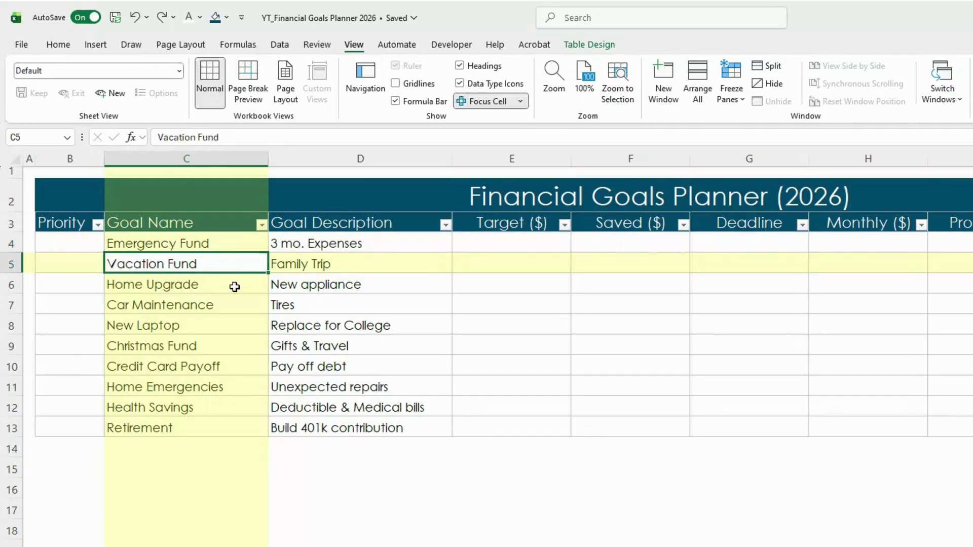
{"action": "left_click", "coordinate": [222, 351]}
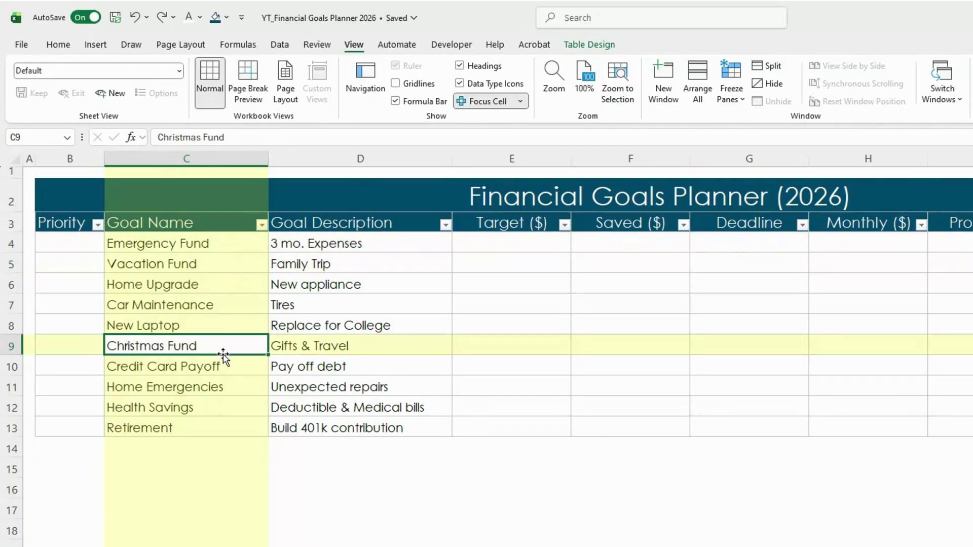
{"action": "left_click", "coordinate": [240, 367]}
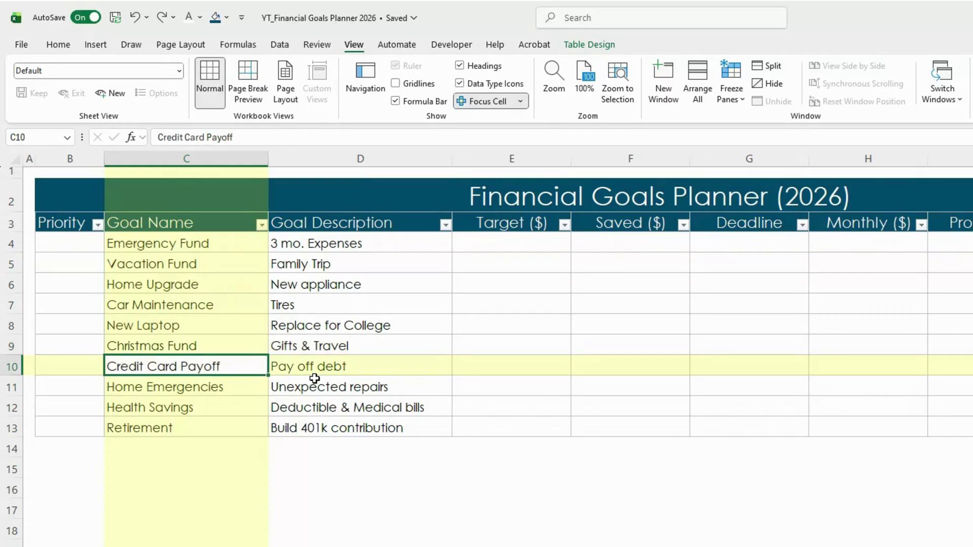
{"action": "left_click", "coordinate": [239, 307]}
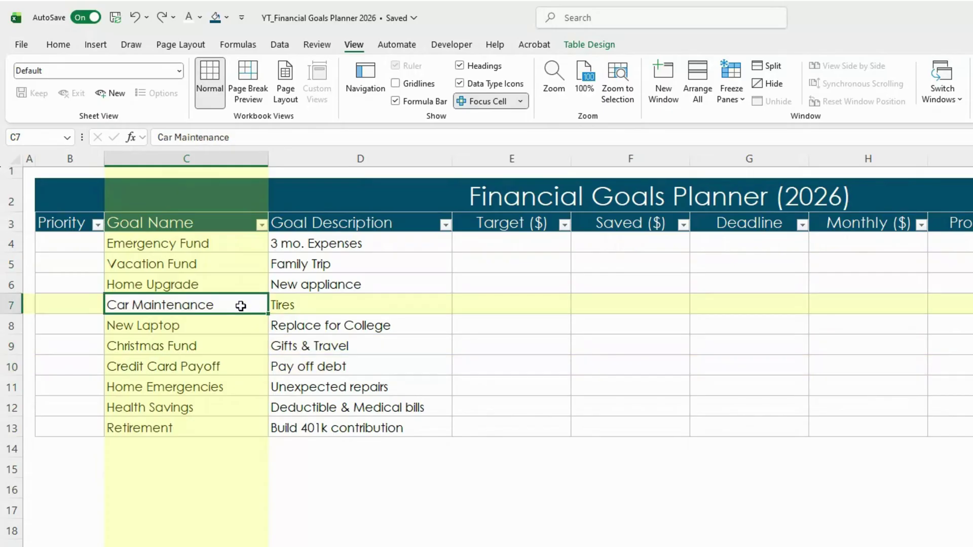
{"action": "left_click", "coordinate": [334, 309]}
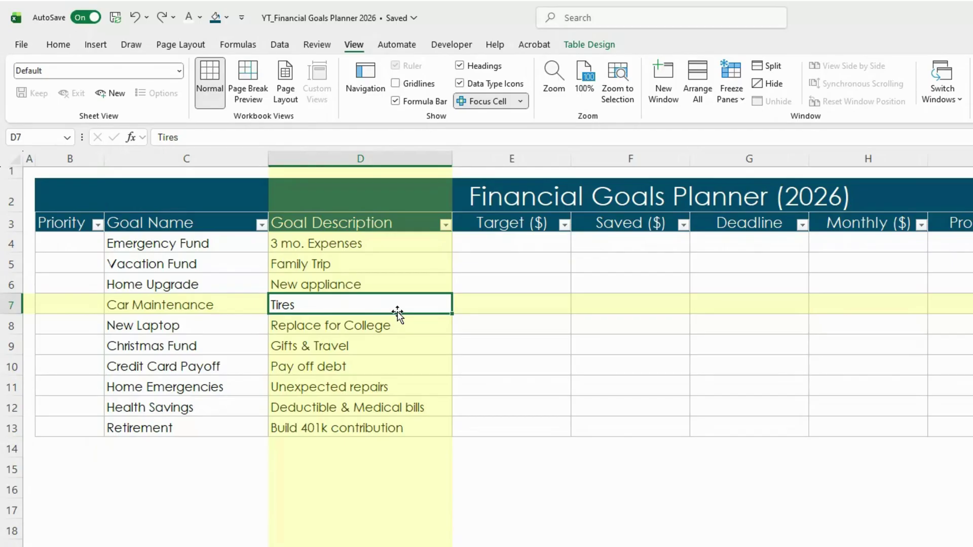
- Fill Target ($), Deadline, Saved ($) and Priority 1–10 for all ten goals
{"action": "key", "text": "ctrl+v"}
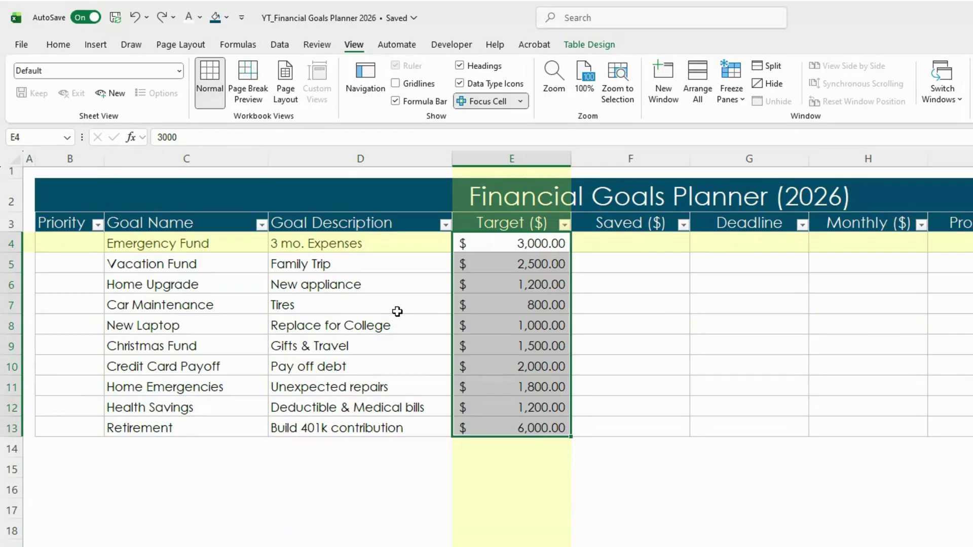
{"action": "key", "text": "Right"}
{"action": "key", "text": "Right"}
{"action": "type", "text": "11/30/2026 8/15/2026 4/30/2027 11/1/2025 8/1/2026 12/1/2026 9/1/2026 8/1/2025 5/1/2026 12/31/2026"}
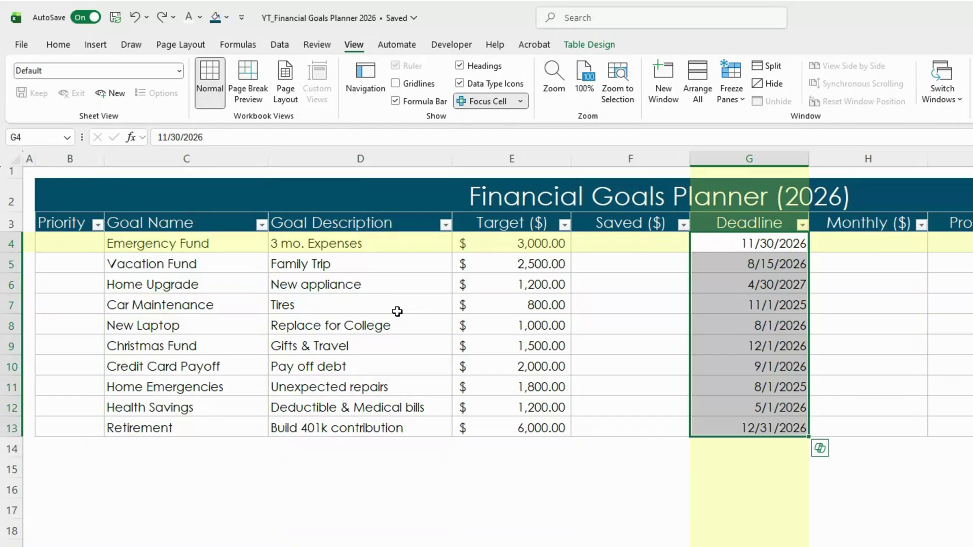
{"action": "key", "text": "ctrl+z"}
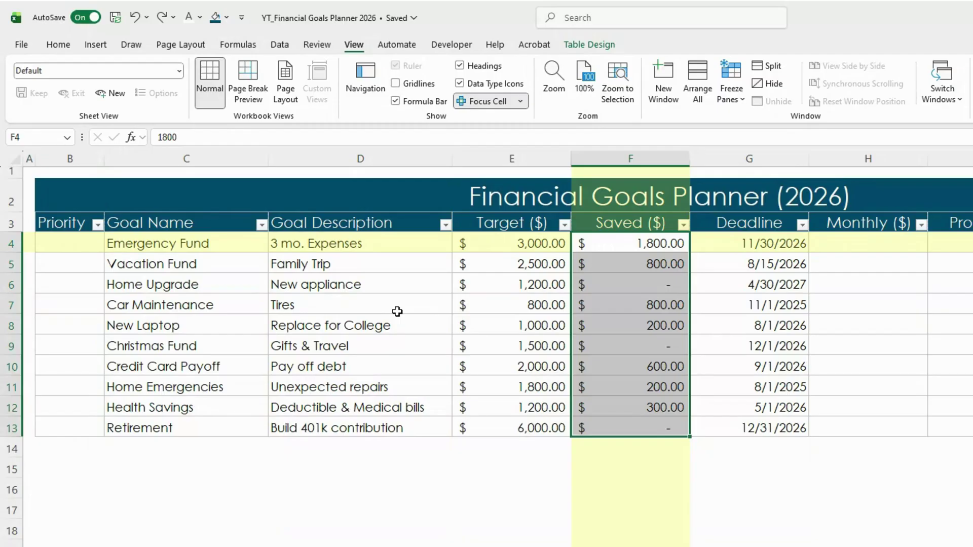
{"action": "key", "text": "ctrl+z"}
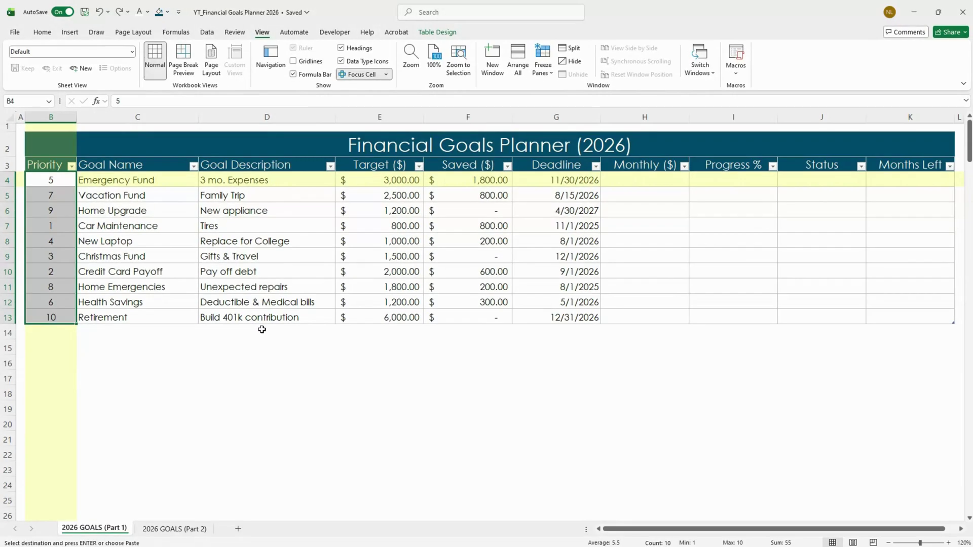
{"action": "scroll", "coordinate": [283, 357], "scroll_direction": "down", "scroll_amount": 1}
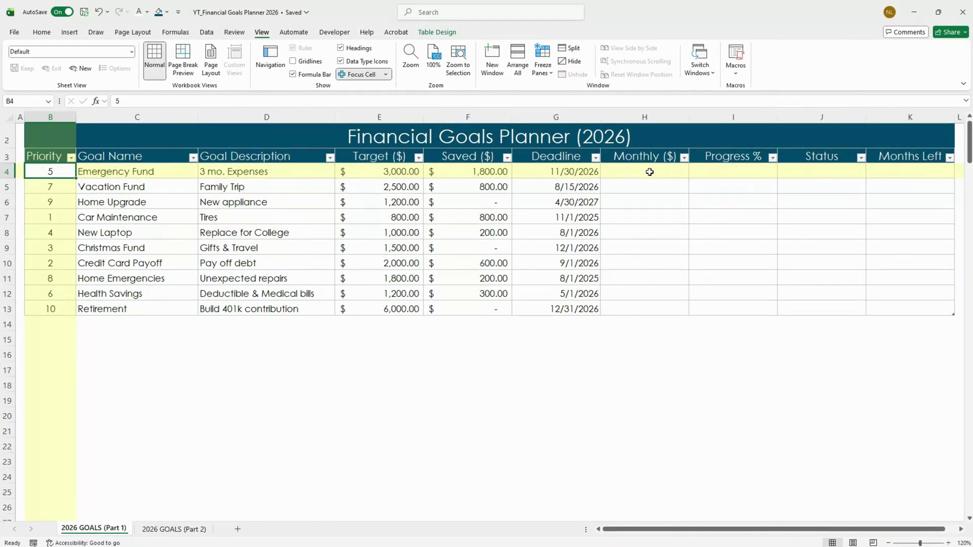
{"action": "left_click", "coordinate": [680, 174]}
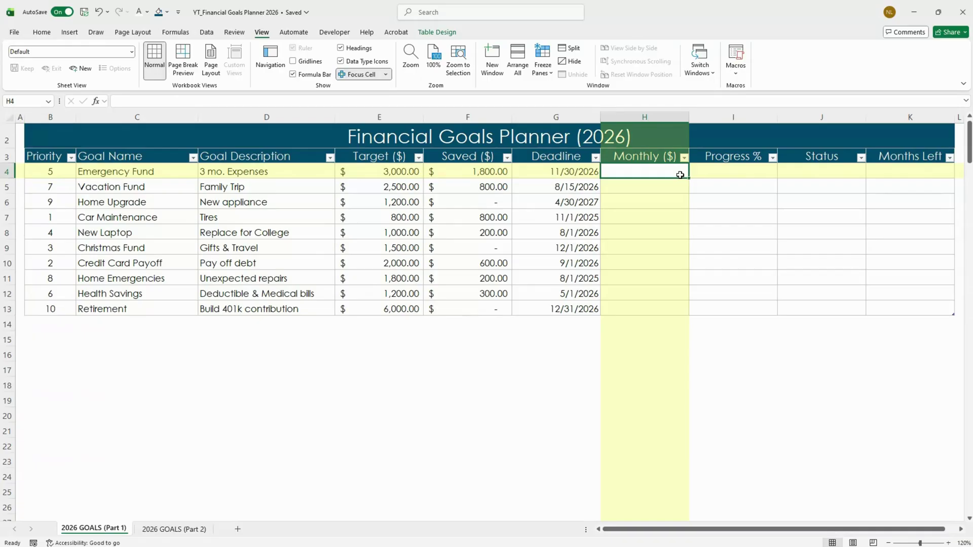
{"action": "key", "text": "ctrl+c"}
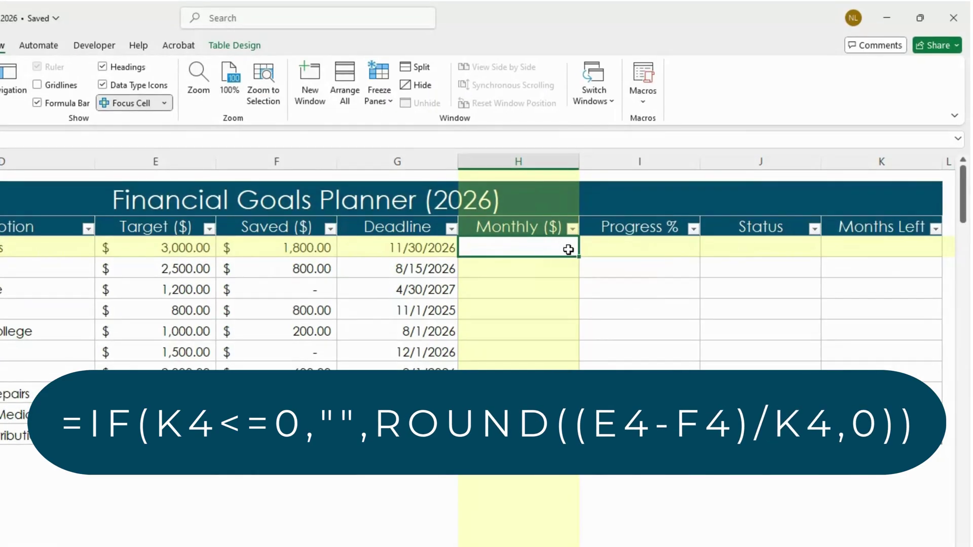
- Enter =IF(K4<=0,"",ROUND((E4-F4)/K4,0)) in H4 so the Monthly ($) column fills down
{"action": "double_click", "coordinate": [568, 249]}
{"action": "key", "text": "ctrl+v"}
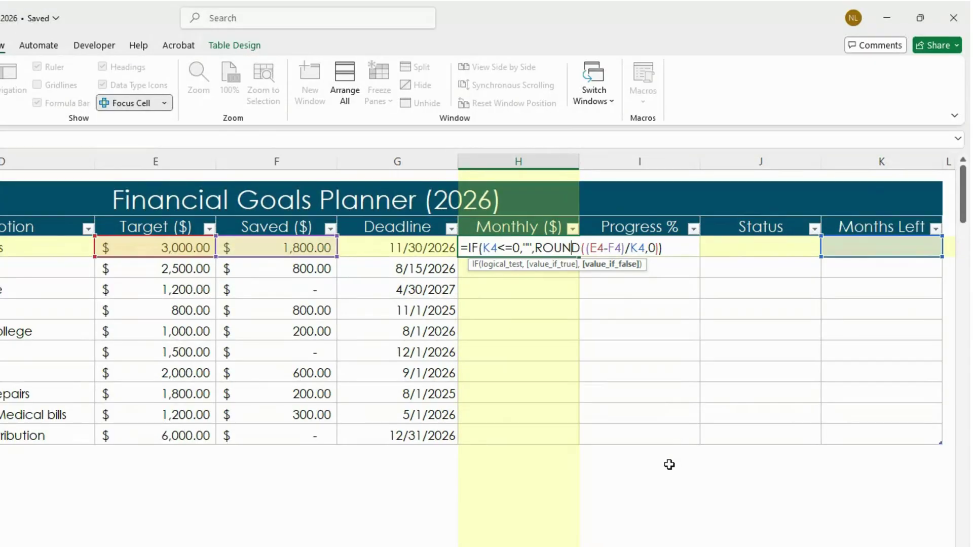
{"action": "key", "text": "ctrl+Return"}
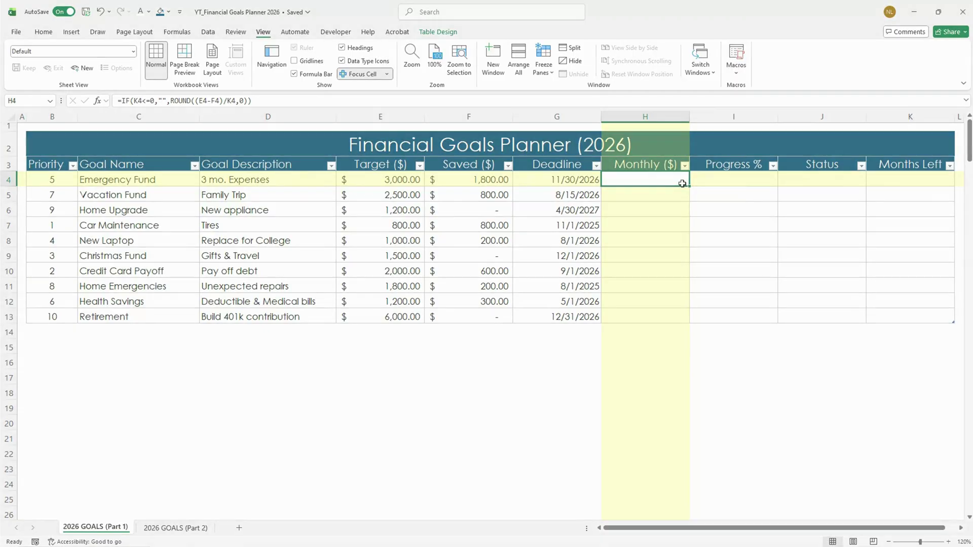
{"action": "left_click", "coordinate": [681, 197]}
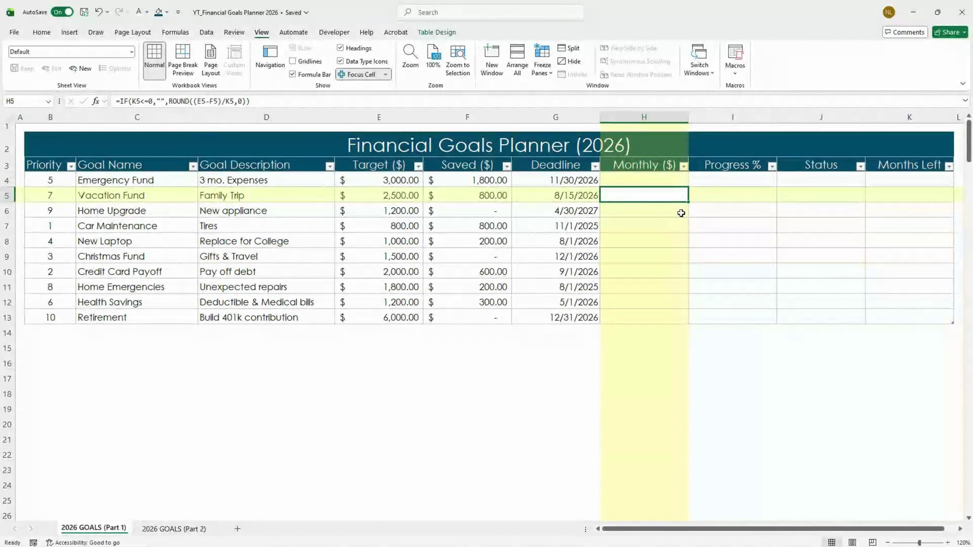
{"action": "left_click", "coordinate": [734, 181]}
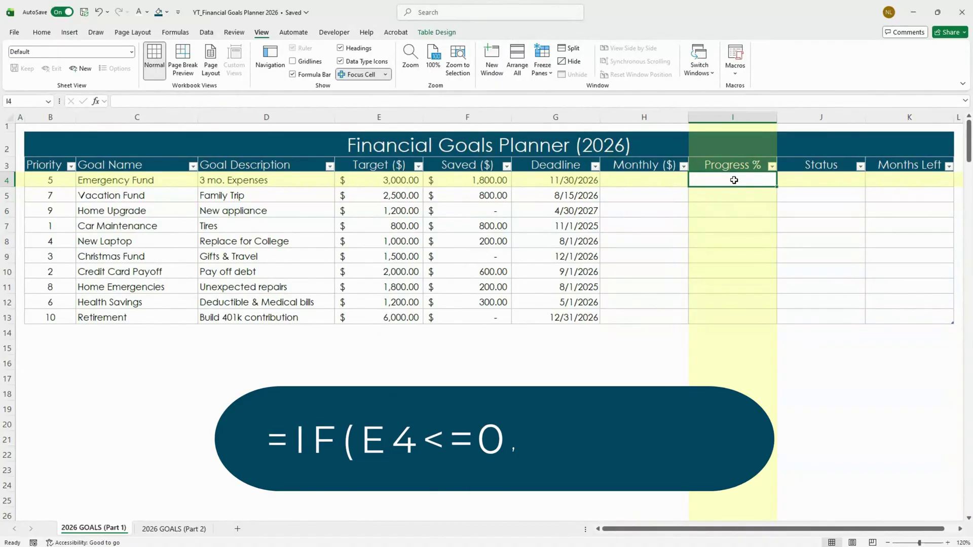
- Fill Progress % with =IF(E4<=0,0,F4/E4), giving 60% for Emergency Fund and 100% for Car Maintenance
{"action": "key", "text": "ctrl+v"}
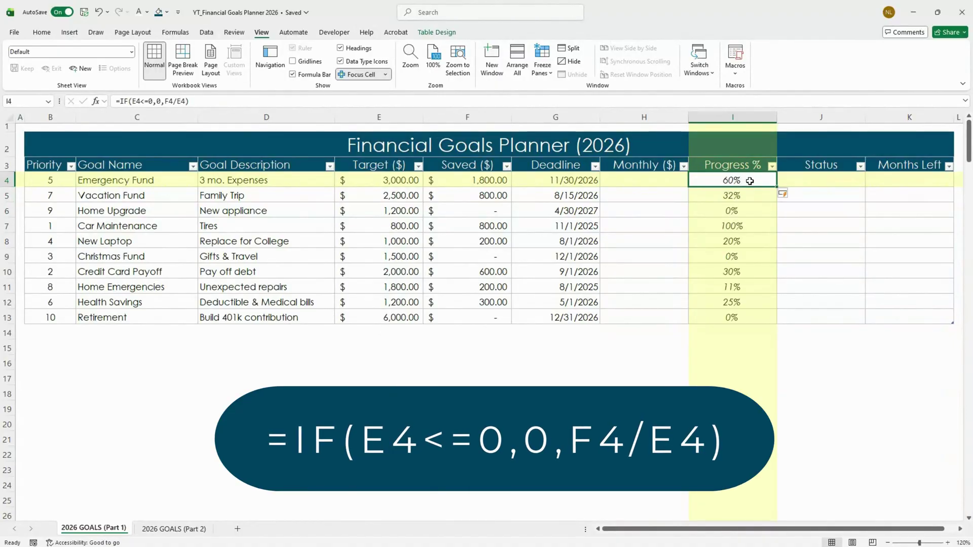
{"action": "double_click", "coordinate": [752, 180]}
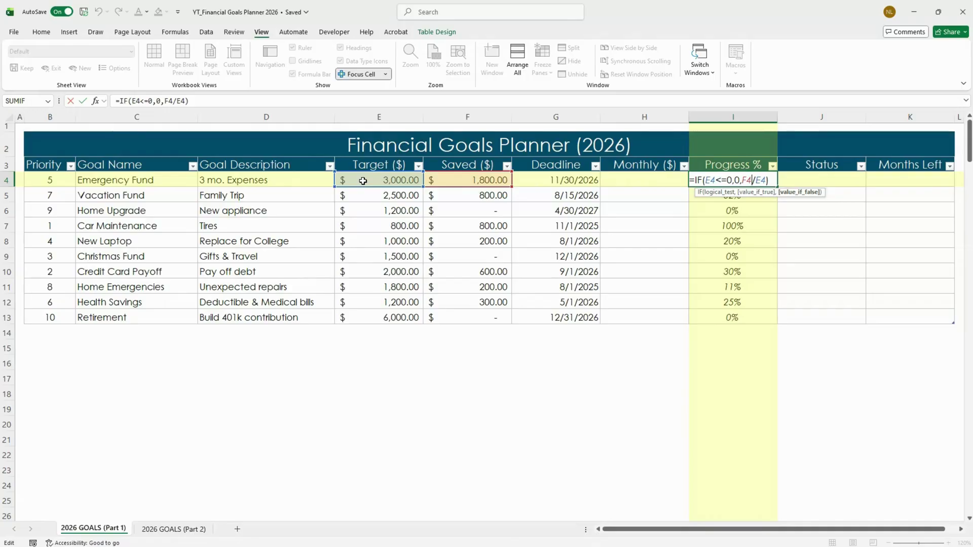
{"action": "key", "text": "Tab"}
{"action": "key", "text": "ctrl+space"}
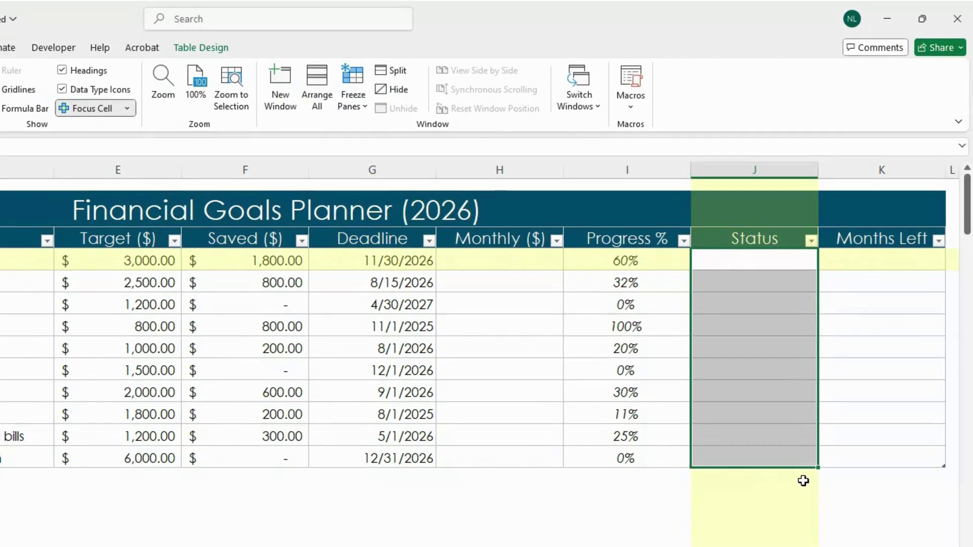
- Paste the status formula into J4:J13 and verify Planned, Achieved! and RePlan results for several goals
{"action": "key", "text": "ctrl+v"}
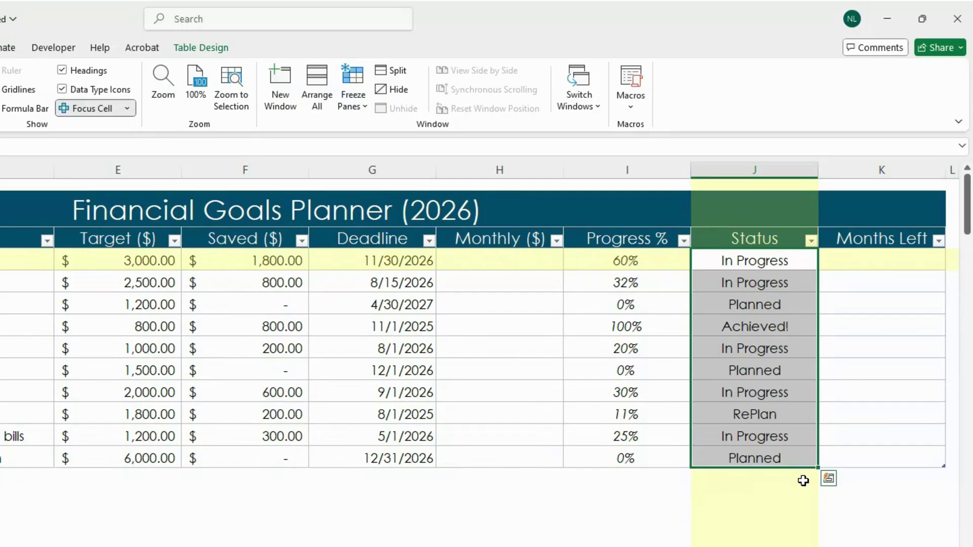
{"action": "left_click", "coordinate": [795, 456]}
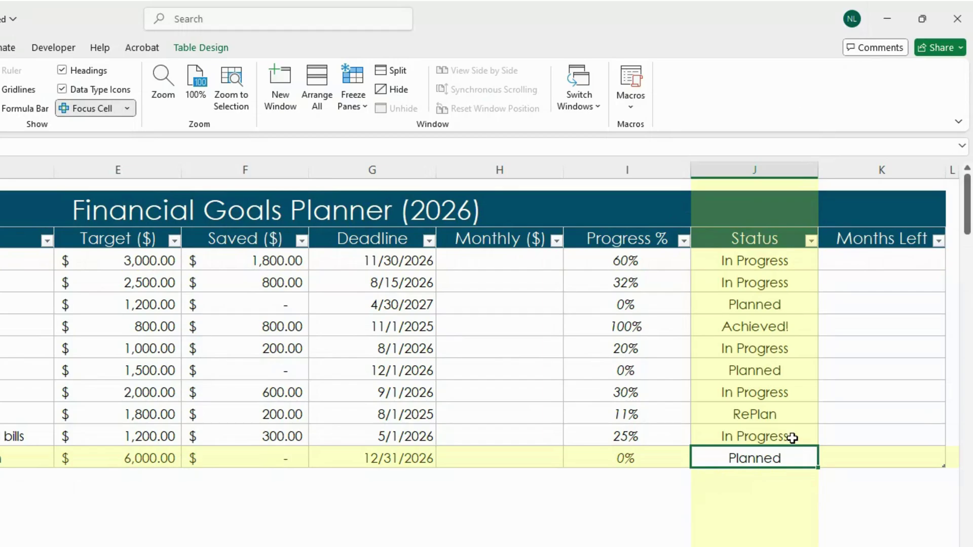
{"action": "left_click", "coordinate": [793, 439]}
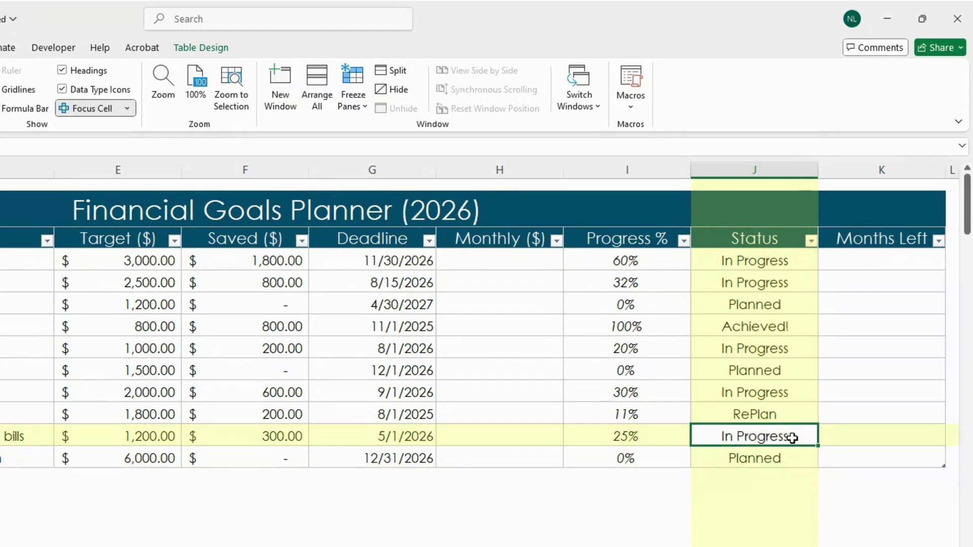
{"action": "left_click", "coordinate": [800, 327]}
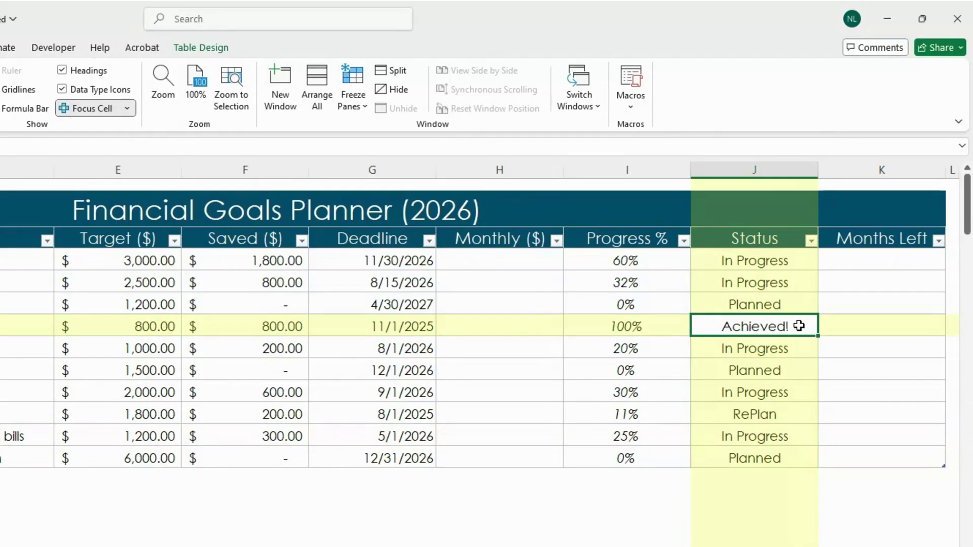
{"action": "left_click", "coordinate": [800, 417]}
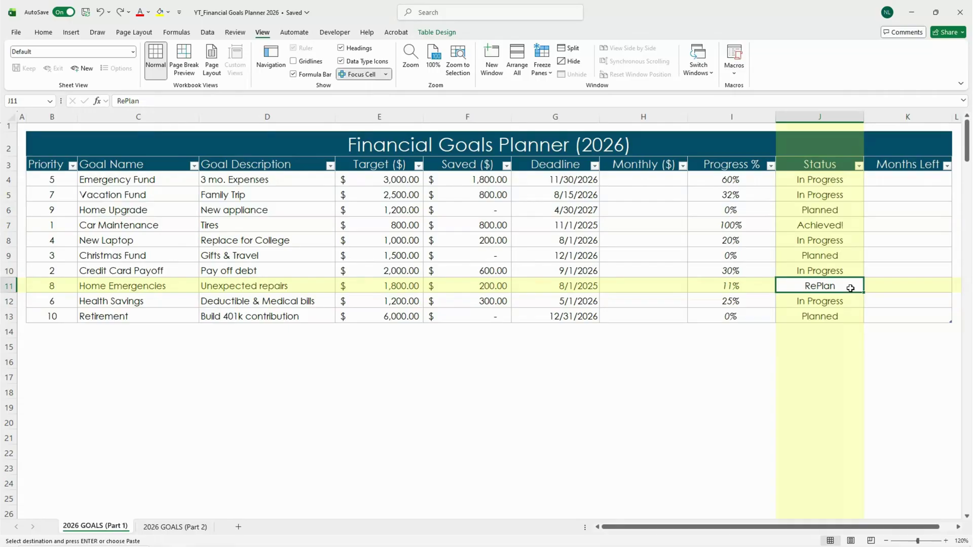
{"action": "left_click", "coordinate": [175, 528]}
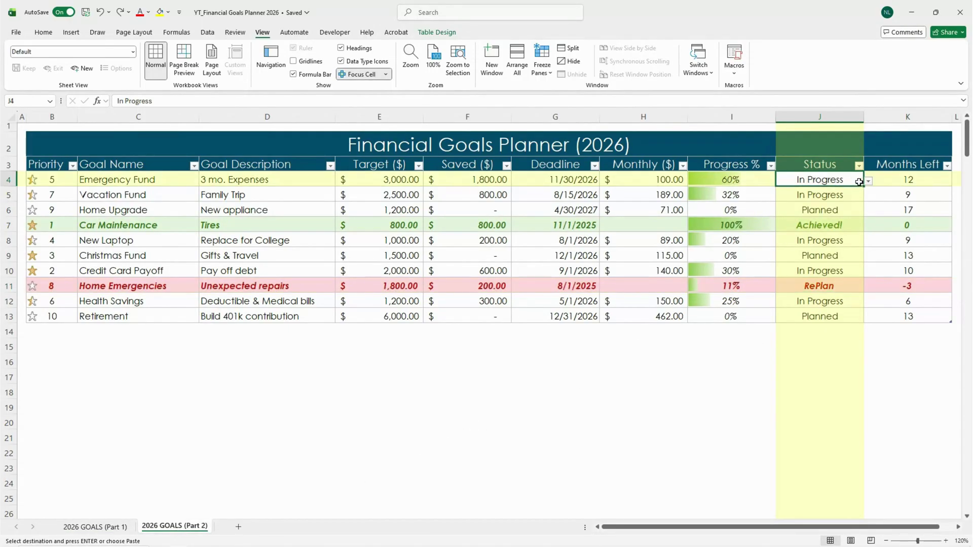
{"action": "left_click", "coordinate": [858, 182]}
{"action": "left_click", "coordinate": [869, 182]}
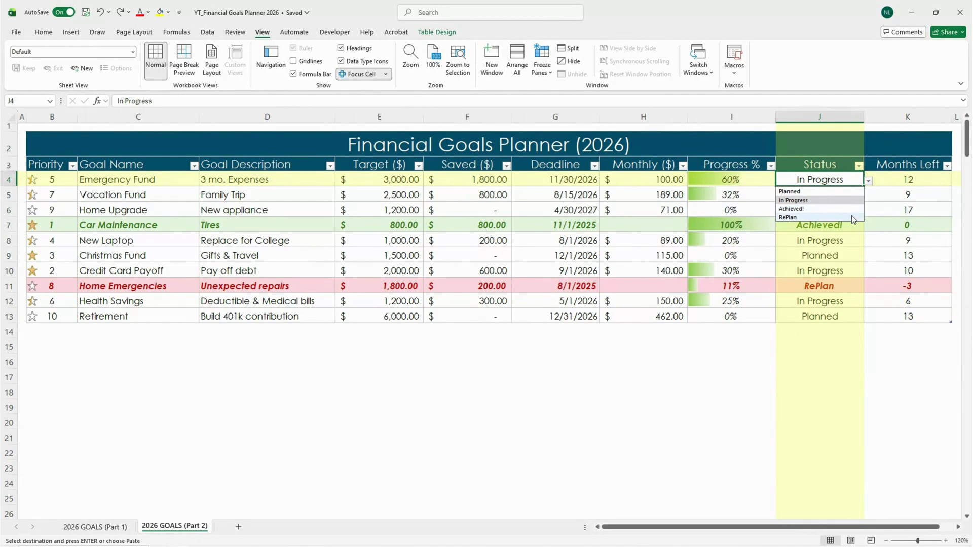
{"action": "left_click", "coordinate": [96, 527]}
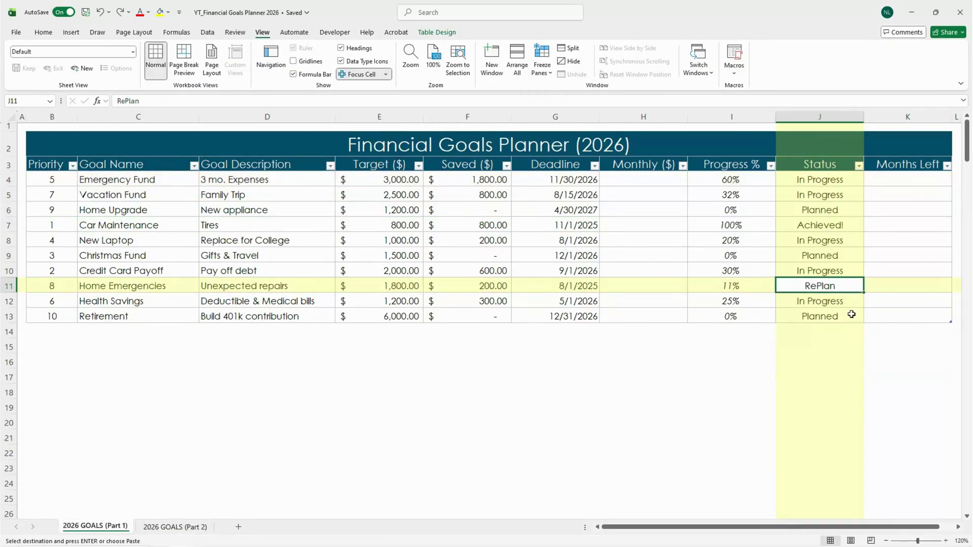
{"action": "left_click", "coordinate": [891, 180]}
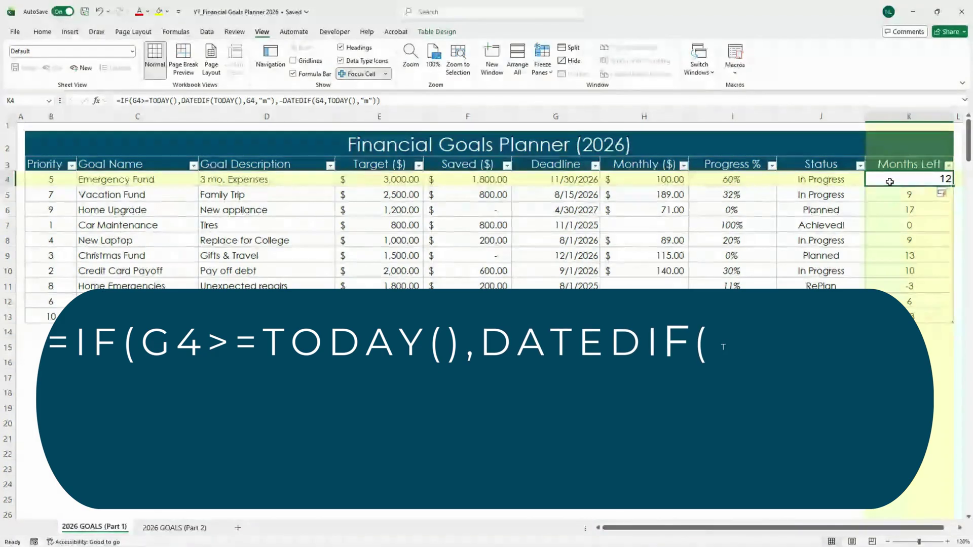
- Enter =IF(G4>=TODAY(),DATEDIF(TODAY(),G4,"m"),-DATEDIF(G4,TODAY(),"m")) in K4 and check Home Emergencies' months left
{"action": "double_click", "coordinate": [890, 181]}
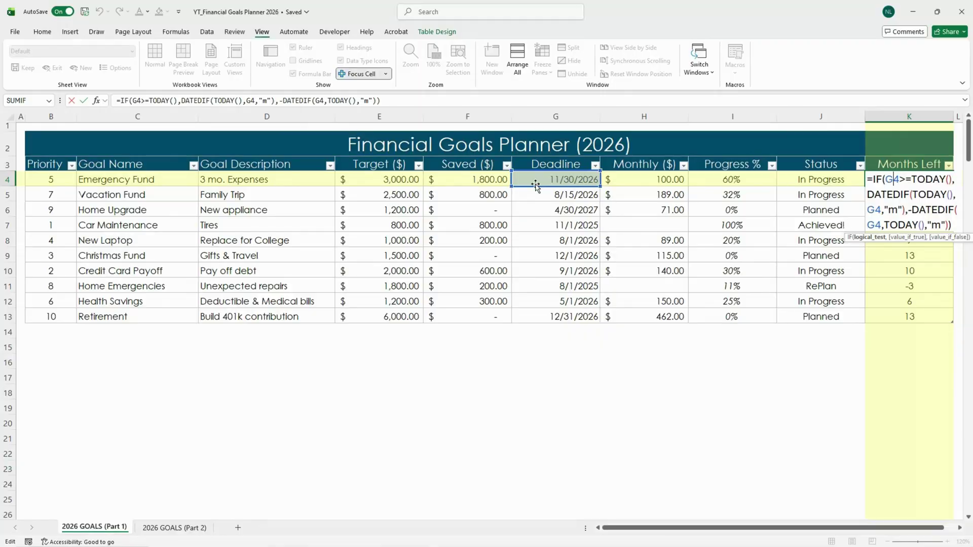
{"action": "key", "text": "ctrl+Return"}
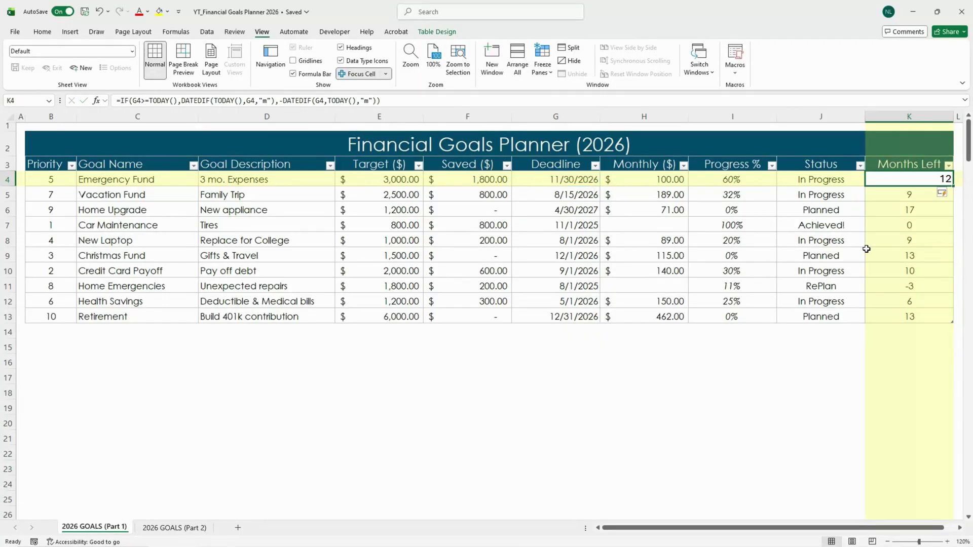
{"action": "key", "text": "Down"}
{"action": "left_click", "coordinate": [896, 289]}
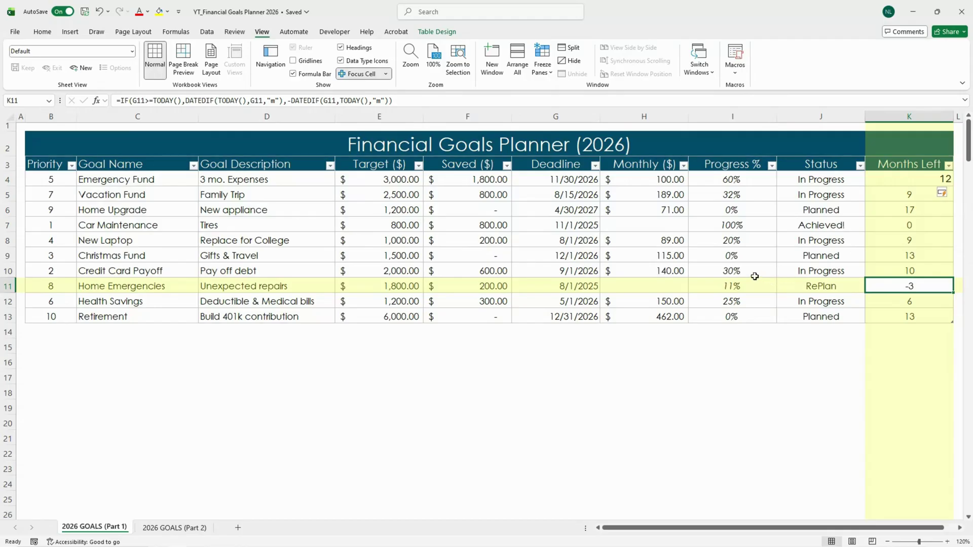
{"action": "left_click_drag", "start_coordinate": [641, 182], "coordinate": [634, 314]}
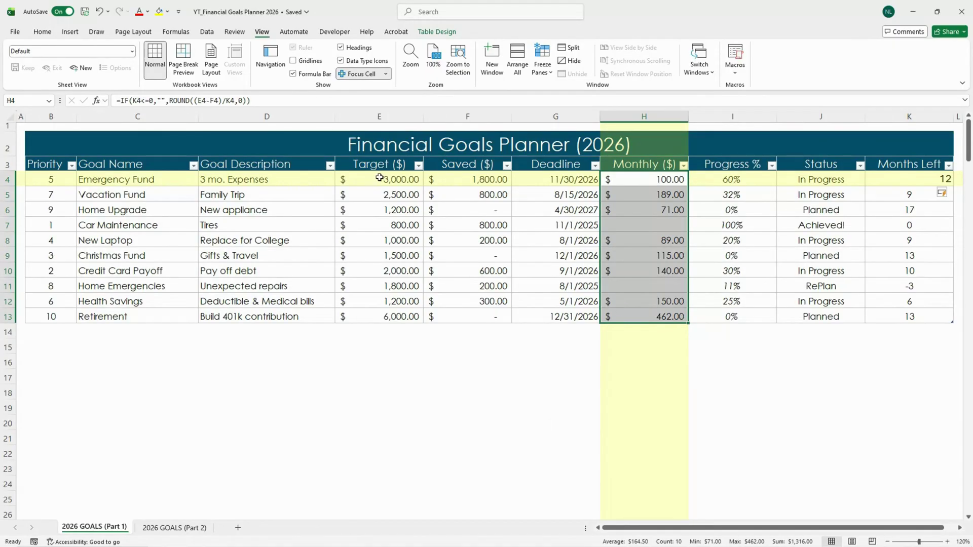
- Review the Target, Saved, Progress % and Months Left values in rows 4–13
{"action": "left_click_drag", "start_coordinate": [373, 178], "coordinate": [363, 313]}
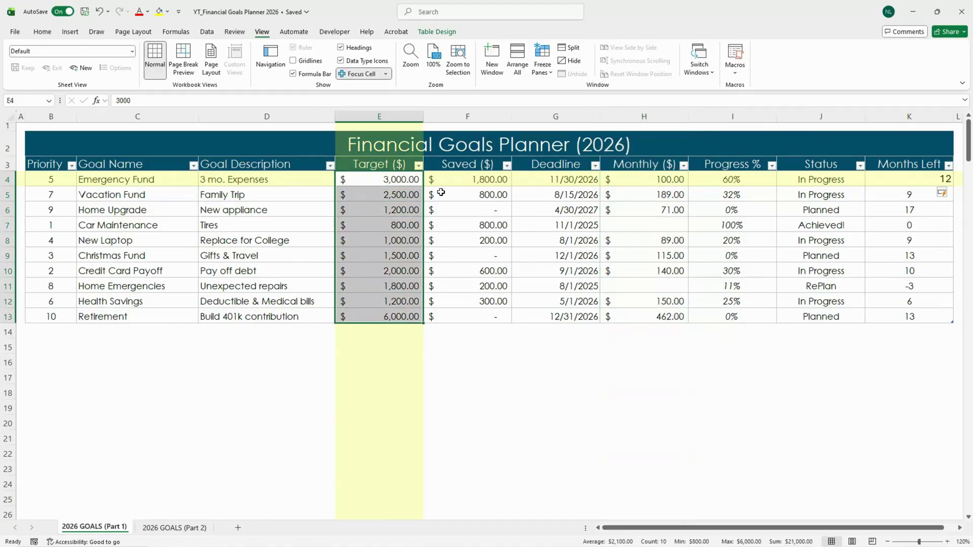
{"action": "left_click_drag", "start_coordinate": [452, 180], "coordinate": [457, 311]}
{"action": "left_click_drag", "start_coordinate": [701, 183], "coordinate": [707, 311]}
{"action": "left_click_drag", "start_coordinate": [902, 182], "coordinate": [875, 317]}
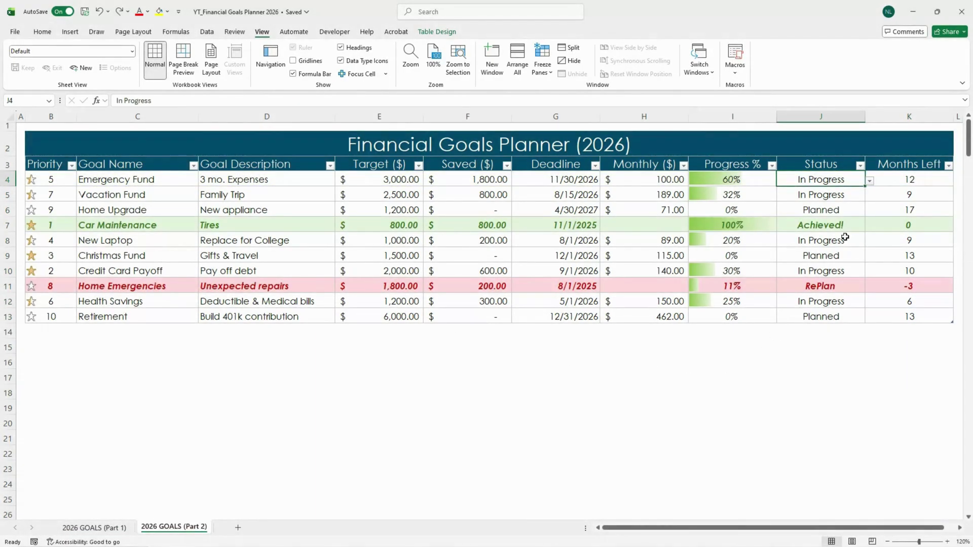
{"action": "left_click", "coordinate": [751, 181]}
- Set Emergency Fund's status in J4 to Achieved! from its dropdown list
{"action": "left_click", "coordinate": [851, 185]}
{"action": "left_click", "coordinate": [869, 181]}
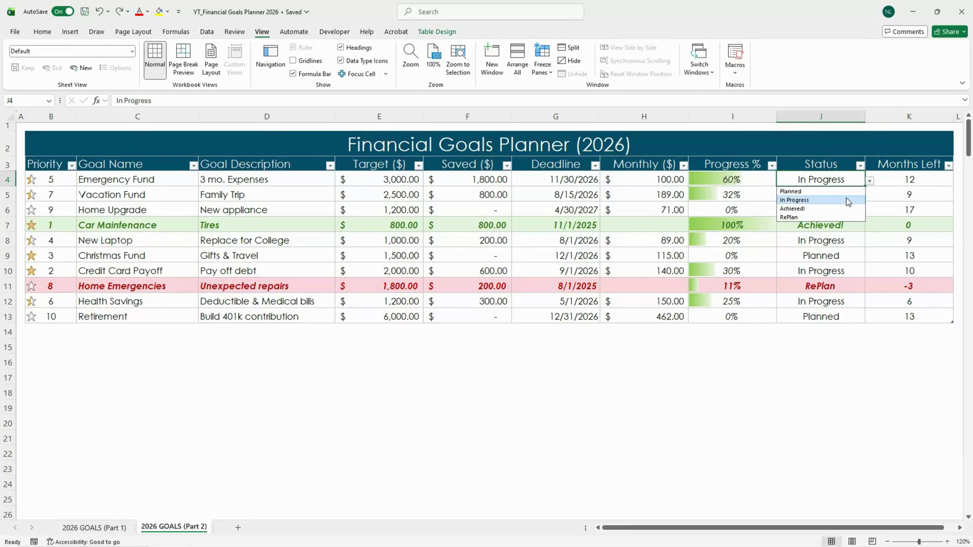
{"action": "left_click", "coordinate": [834, 209]}
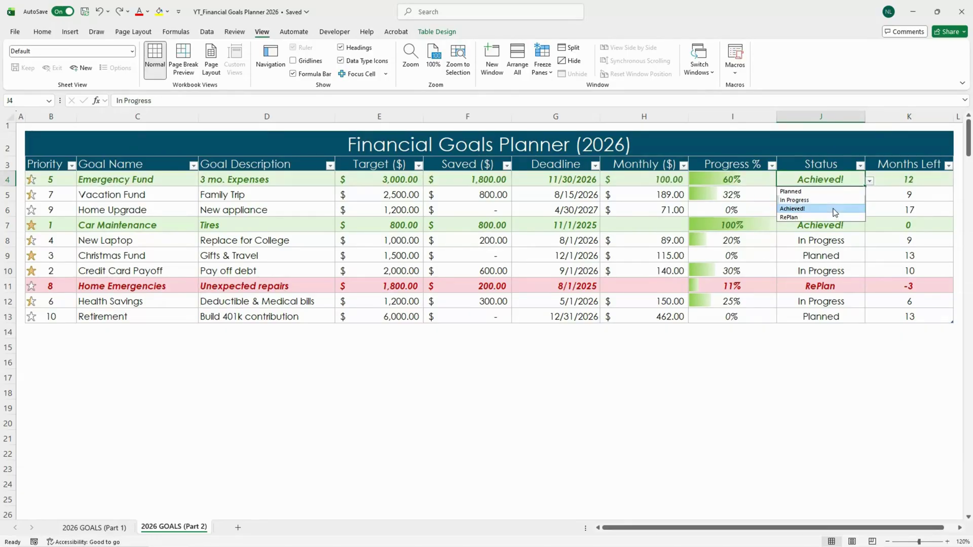
{"action": "left_click", "coordinate": [698, 373]}
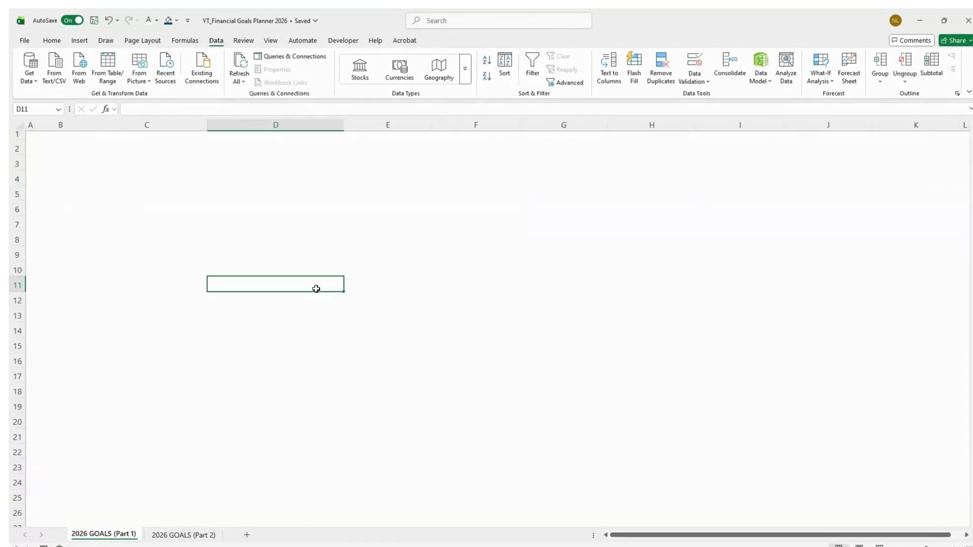
- Restore the Part 1 table rows, Emergency Fund through Home Emergencies, one after another
{"action": "key", "text": "ctrl+z"}
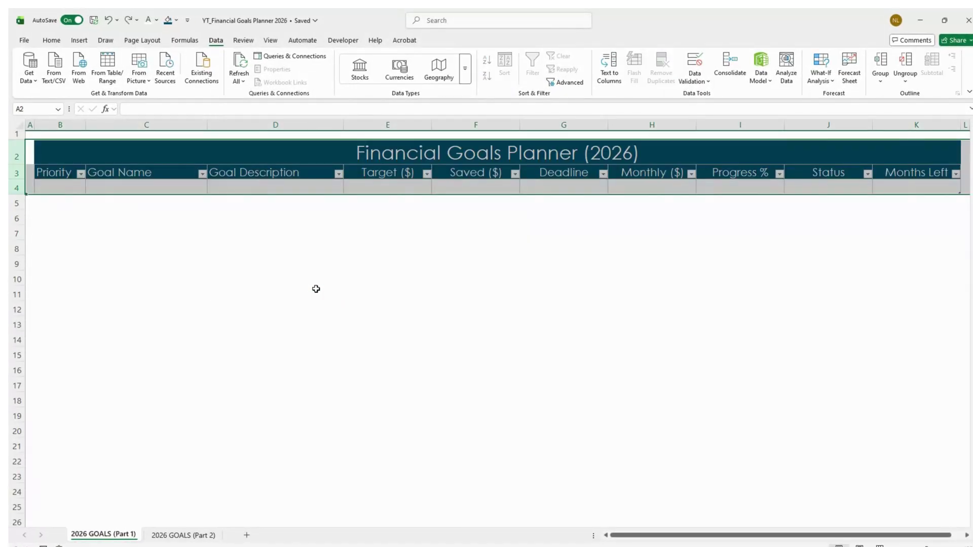
{"action": "type", "text": "5\tEmergency Fund\t3 mo. Expenses\t$ 3,000.00\t$ 1,800.00\t11/30/2026\t$ 100.00\t60%\tIn Progress\t12"}
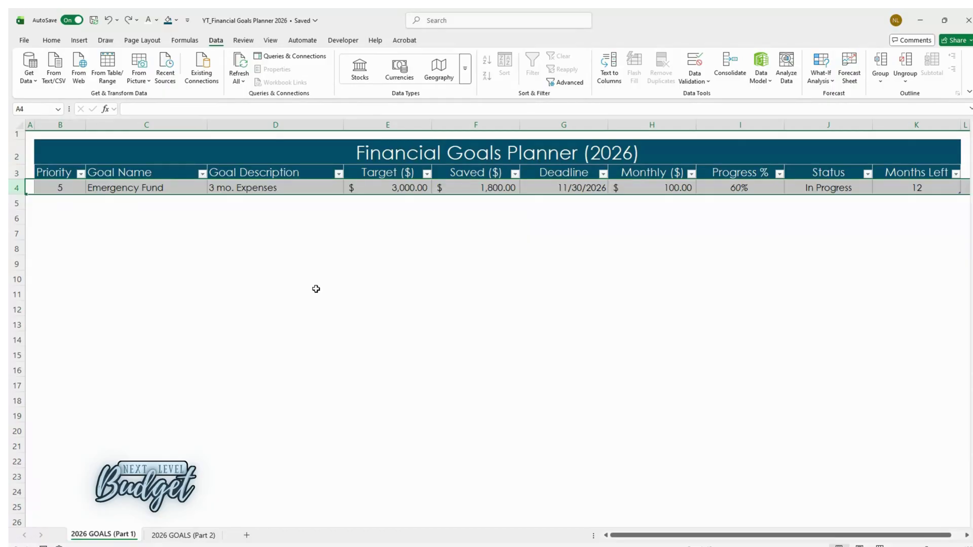
{"action": "type", "text": "7\tVacation Fund\tFamily Trip\t$ 2,500.00\t$ 800.00\t8/15/2026\t$ 189.00\t32%\tIn Progress\t9"}
{"action": "key", "text": "ctrl+v"}
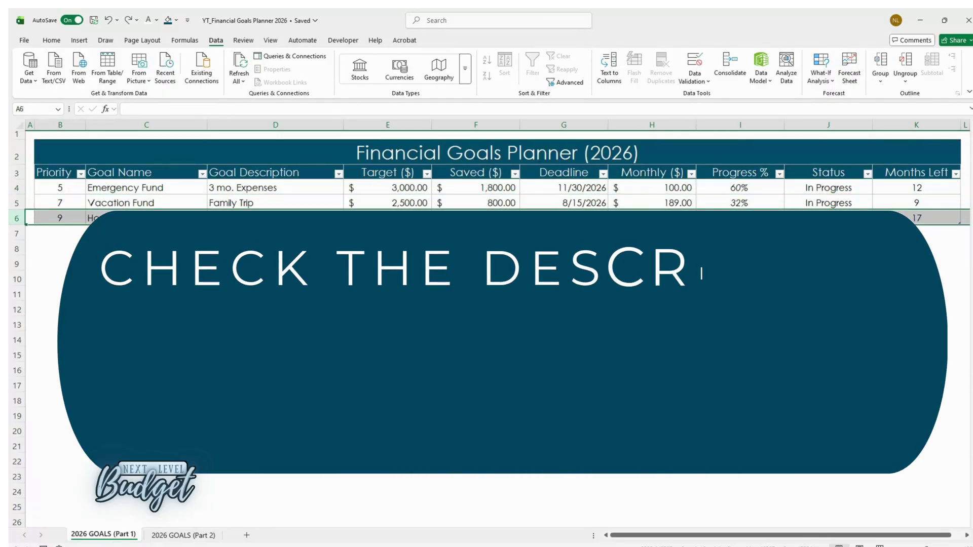
{"action": "key", "text": "ctrl+v"}
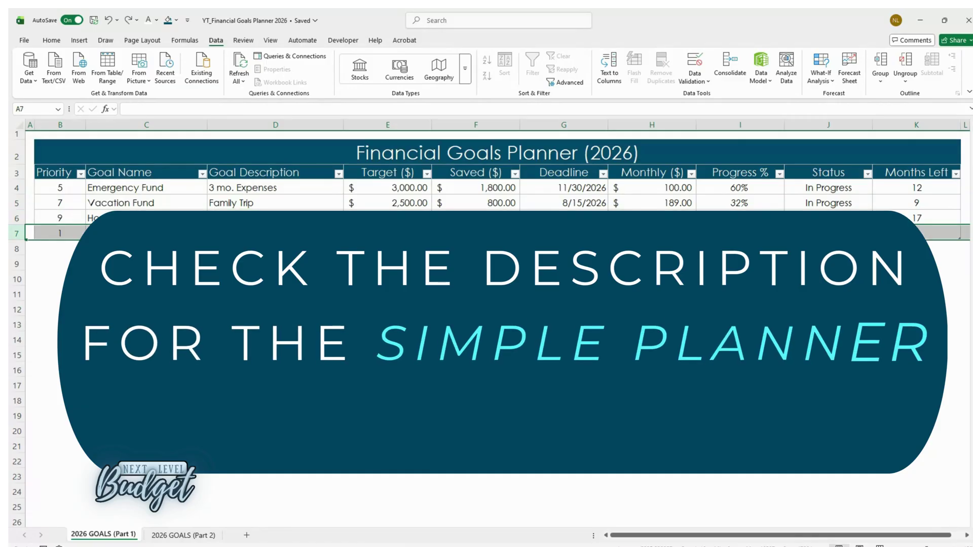
{"action": "key", "text": "ctrl+v"}
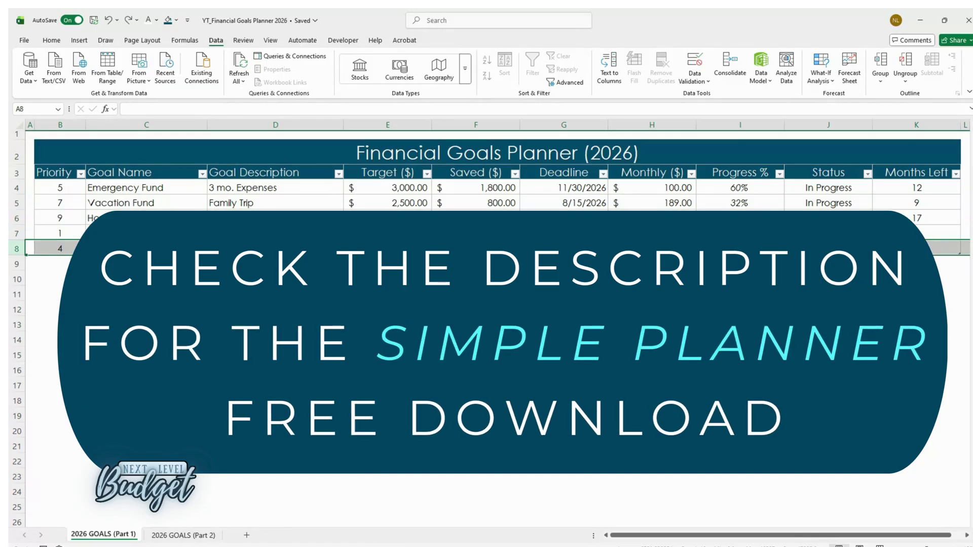
{"action": "key", "text": "ctrl+v"}
{"action": "key", "text": "ctrl+v"}
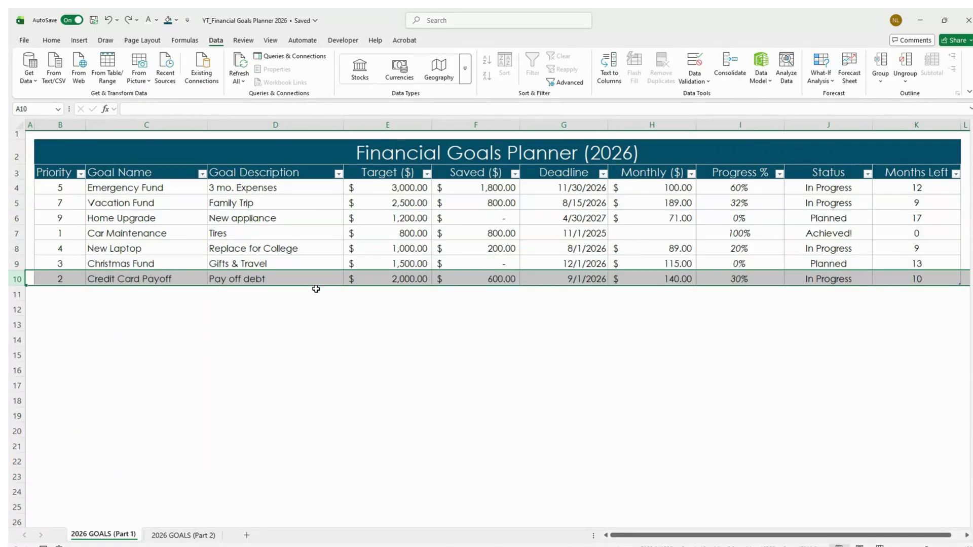
{"action": "type", "text": "8\tHome Emergencies\tUnexpected repairs\t1,800.00\t200.00\t8/1/2025"}
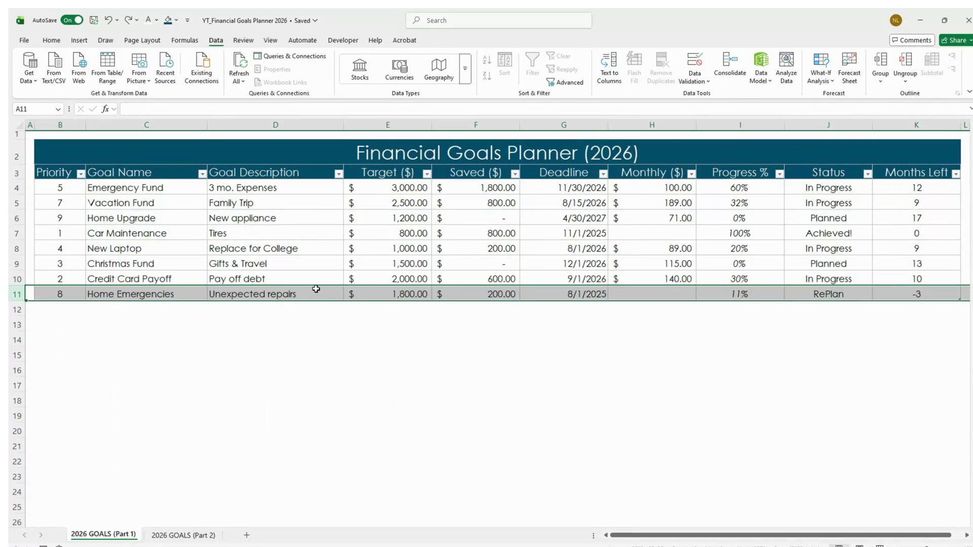
{"action": "key", "text": "ctrl+v"}
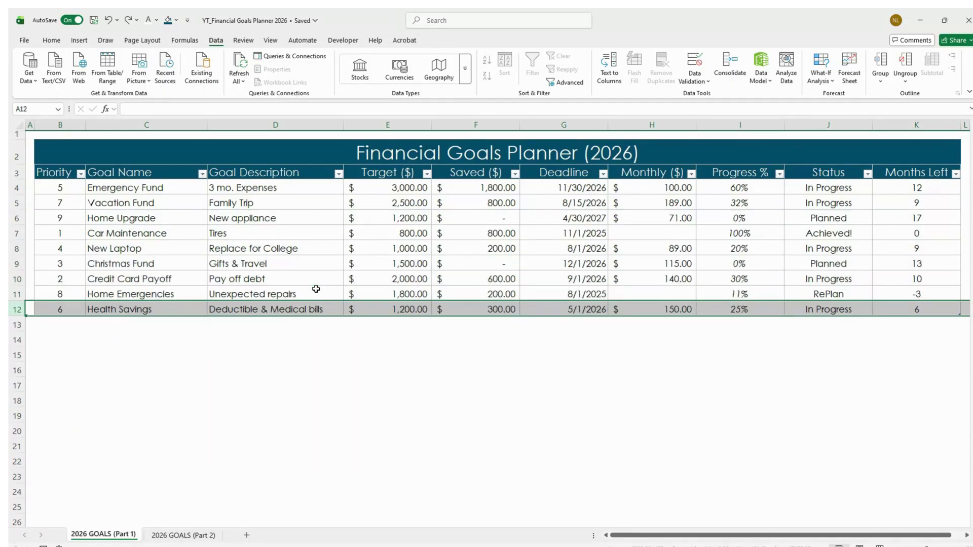